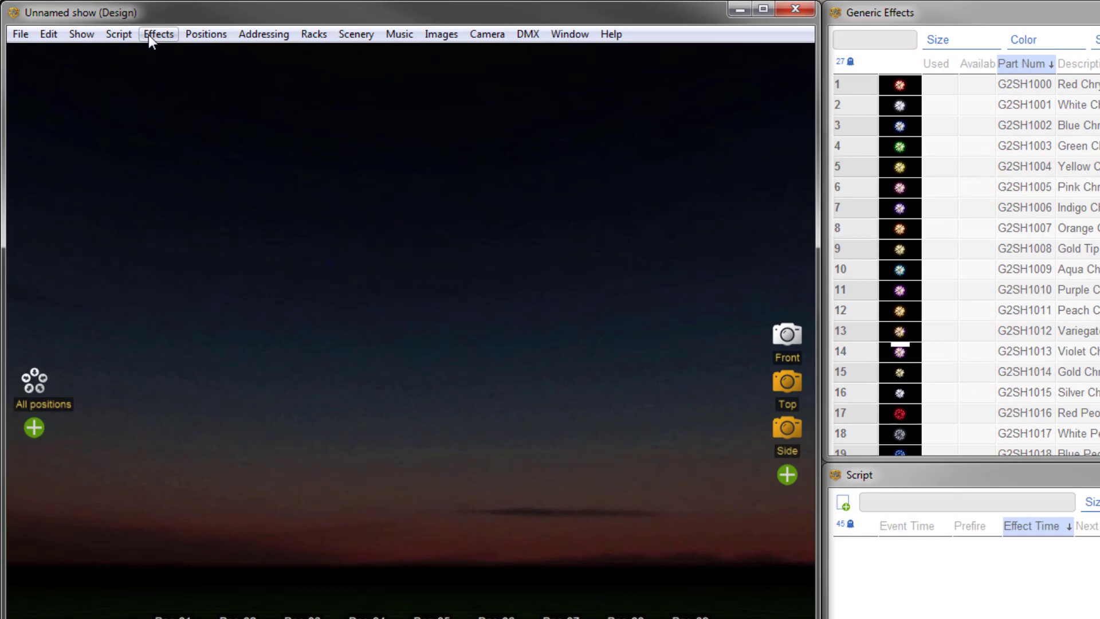
Browse the Effects menu commands, then display the DMX fixture commands menu
left_click(150, 34)
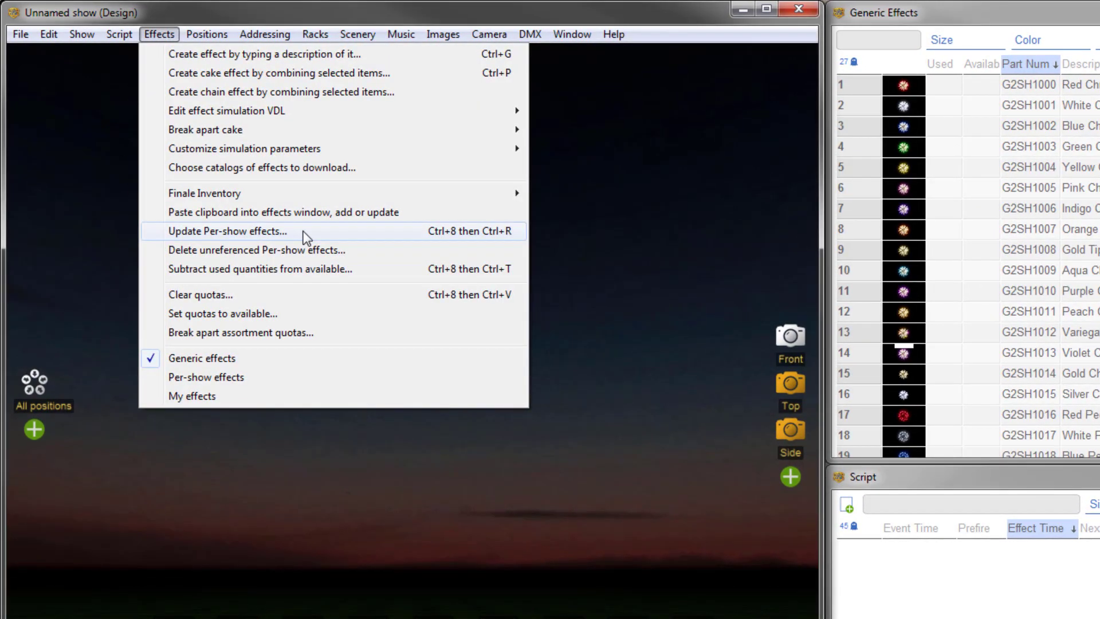
left_click(662, 2)
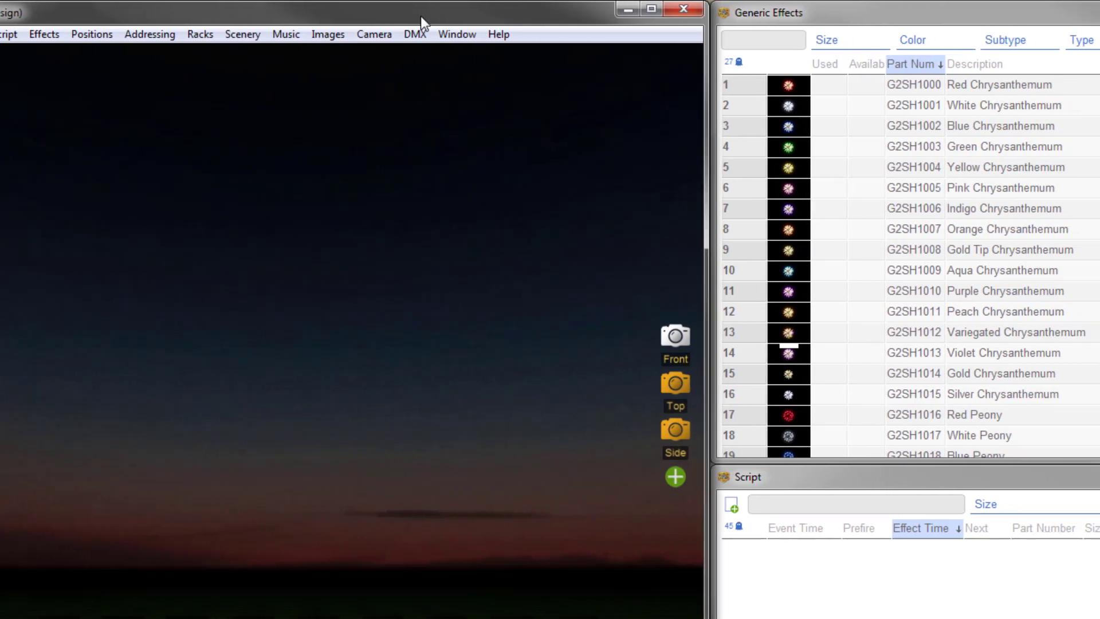
left_click(400, 33)
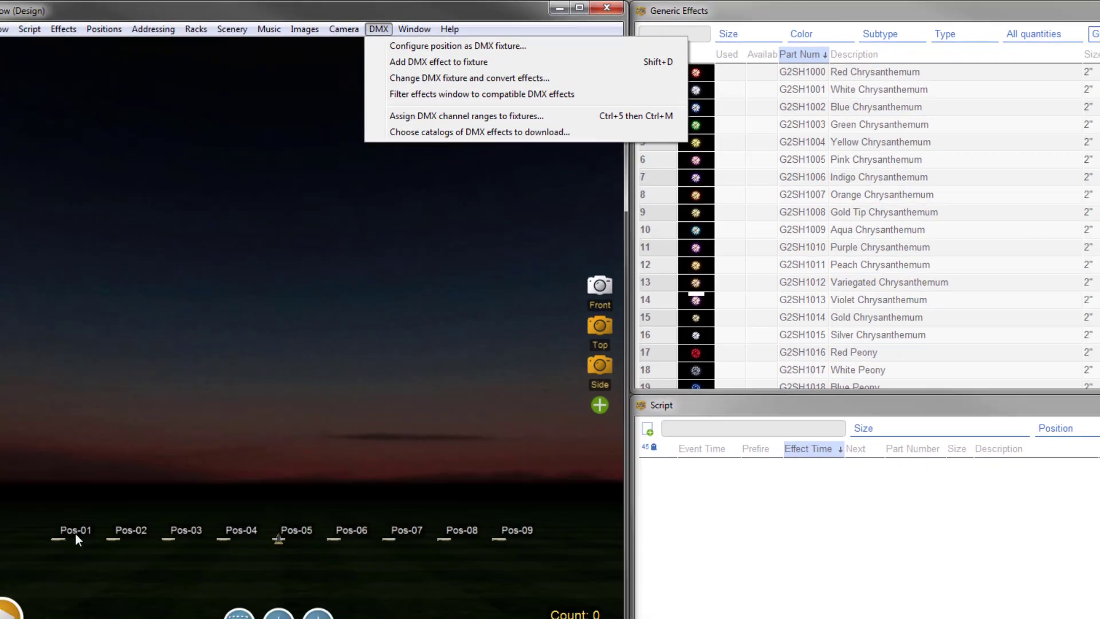
Configure Pos-01 to Pos-09 as DMX Fixture (Master) of type Explo [001] X2 Wave Flamer
right_click(74, 534)
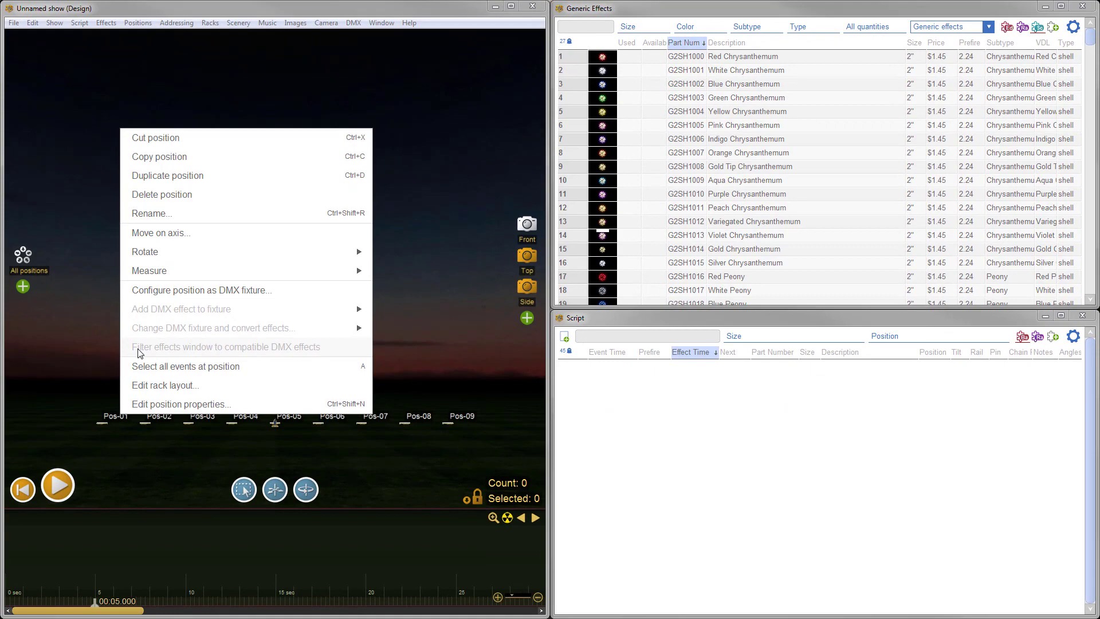
left_click(228, 290)
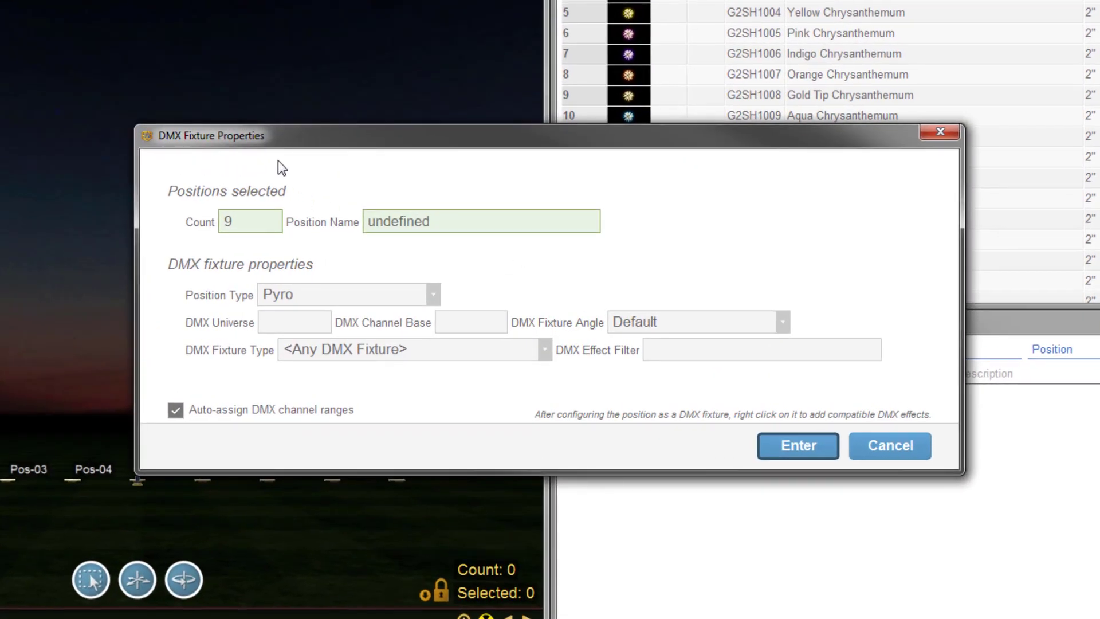
left_click(434, 295)
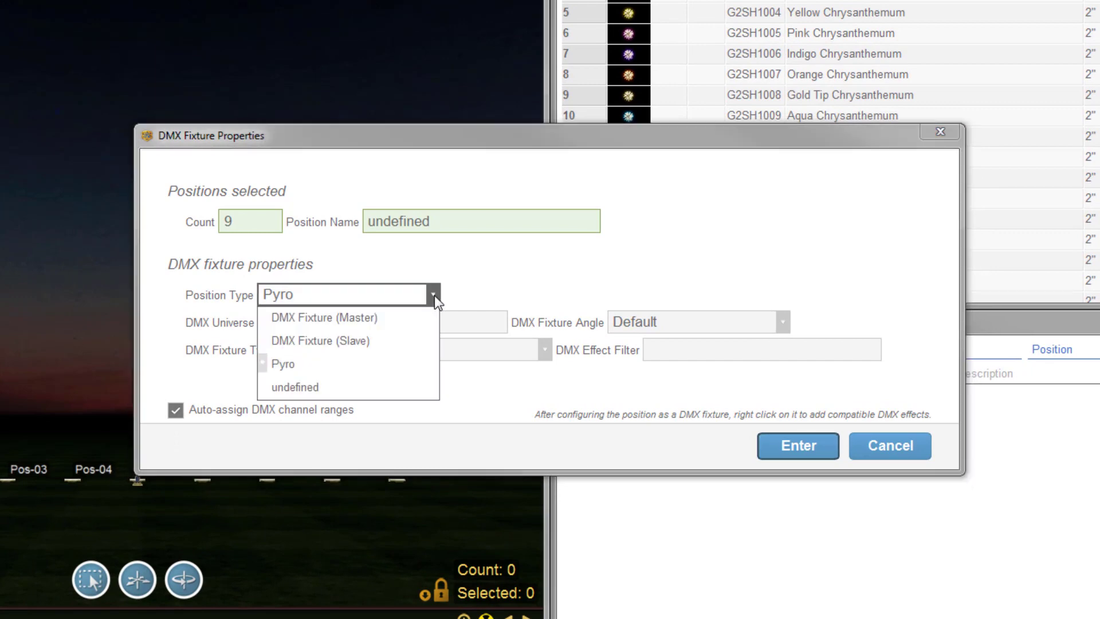
left_click(428, 321)
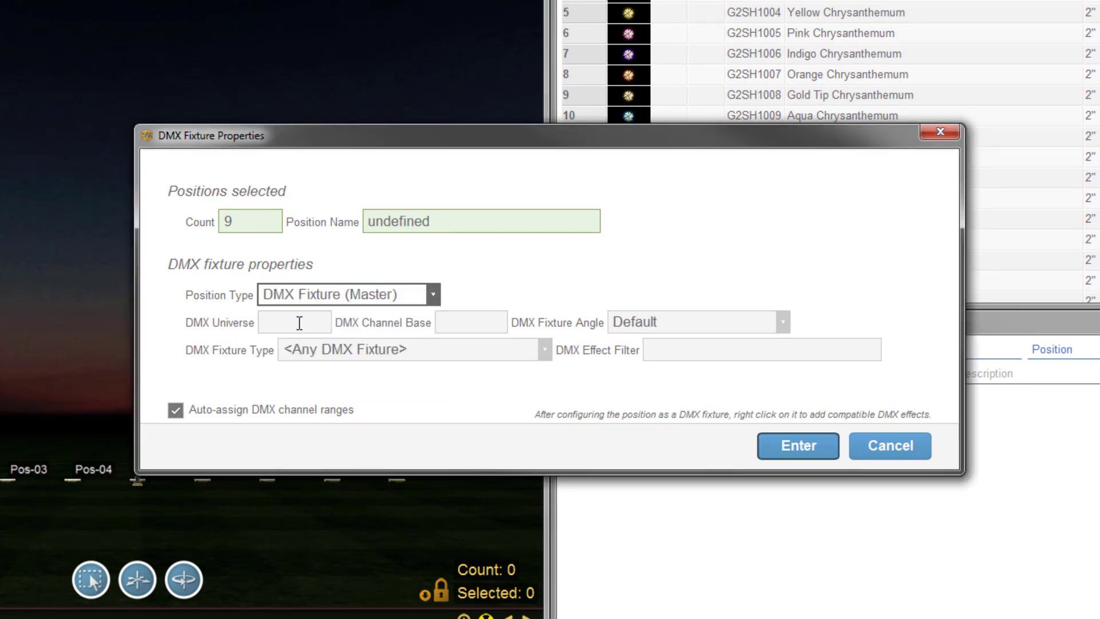
left_click(542, 351)
left_click(522, 377)
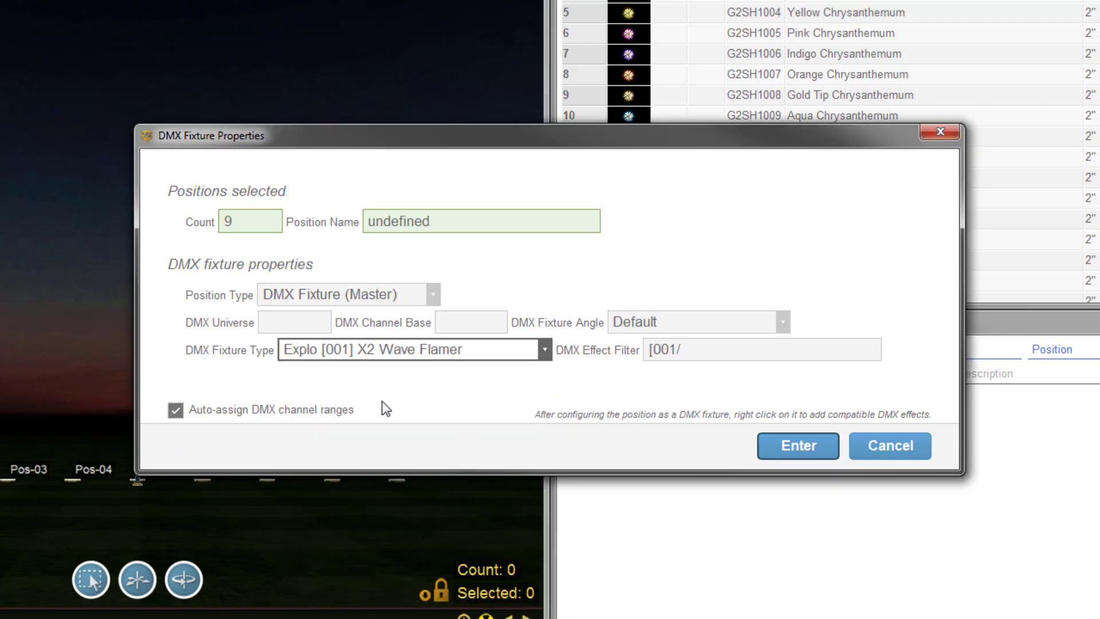
left_click(786, 446)
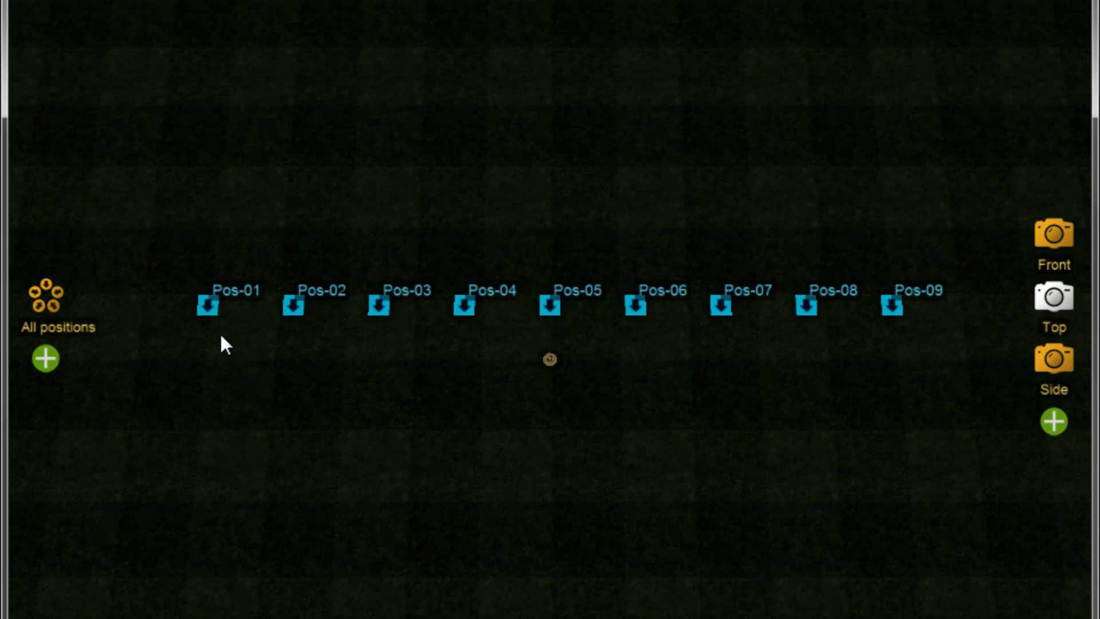
Filter the effects window to X2 Wave Flamer DMX effects compatible with Pos-01
right_click(207, 306)
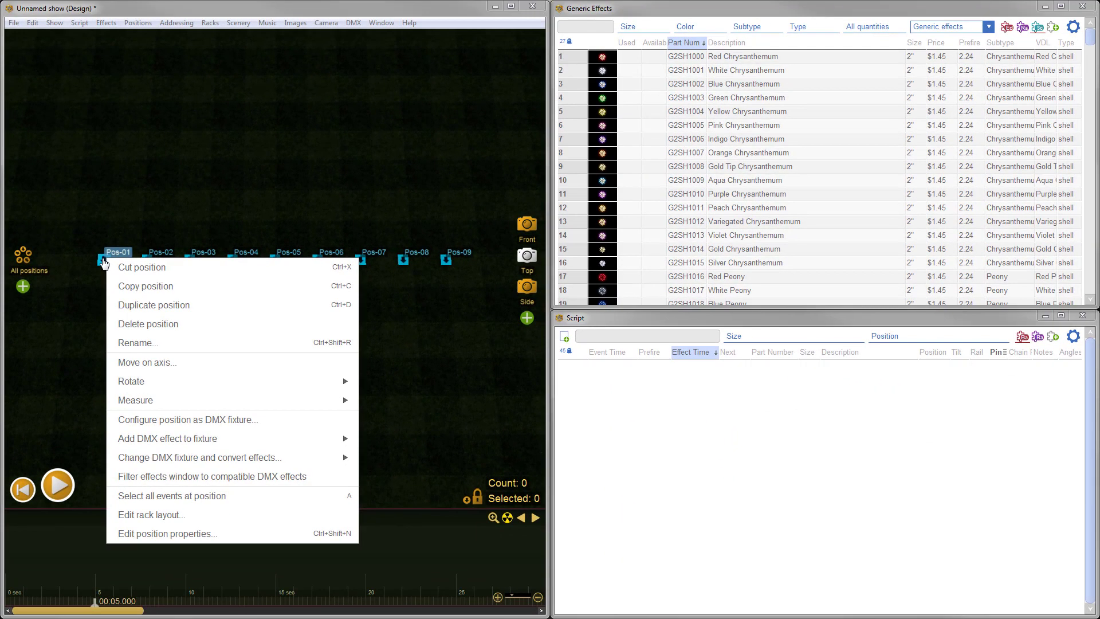
mouse_move(164, 443)
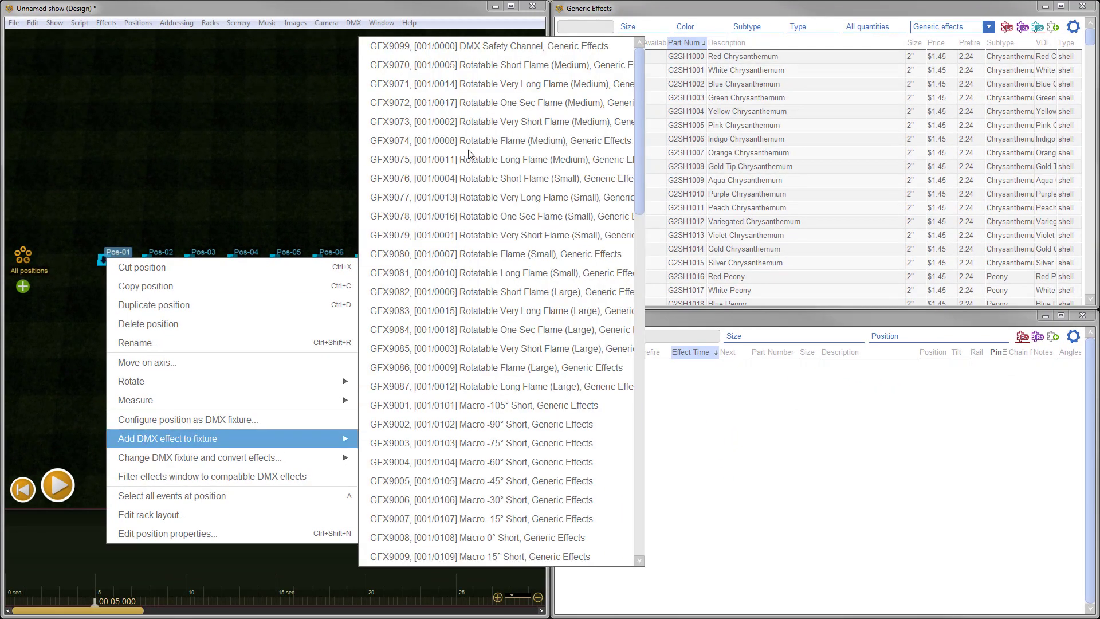
left_click(273, 475)
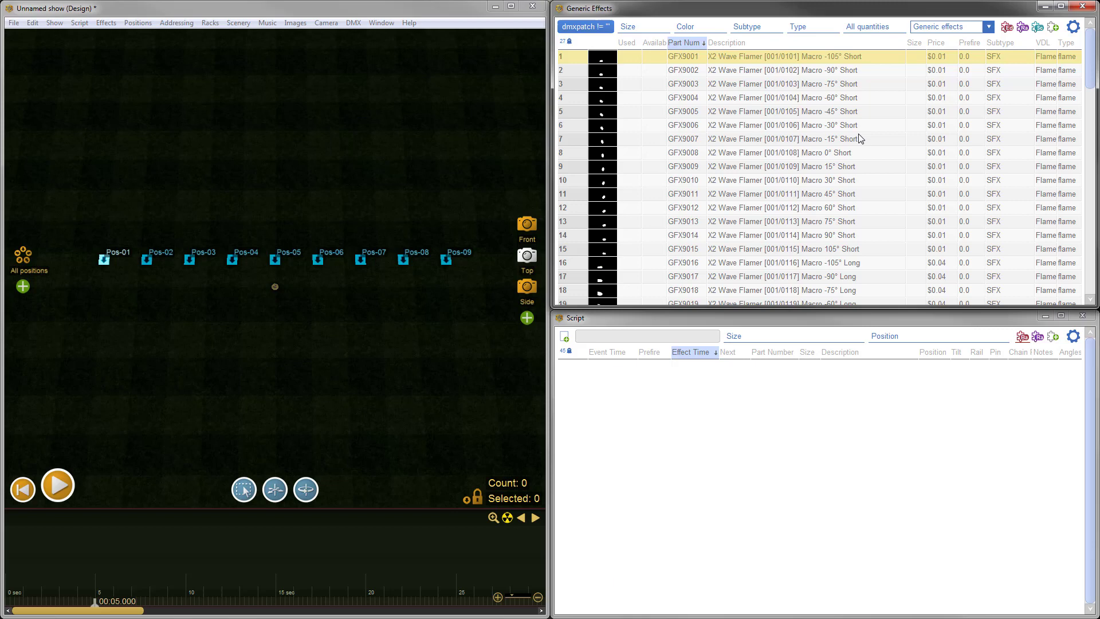
Configure positions Pos-02 through Pos-09 as DMX Fixture (Slave)
left_click_drag(487, 235, 137, 301)
right_click(146, 259)
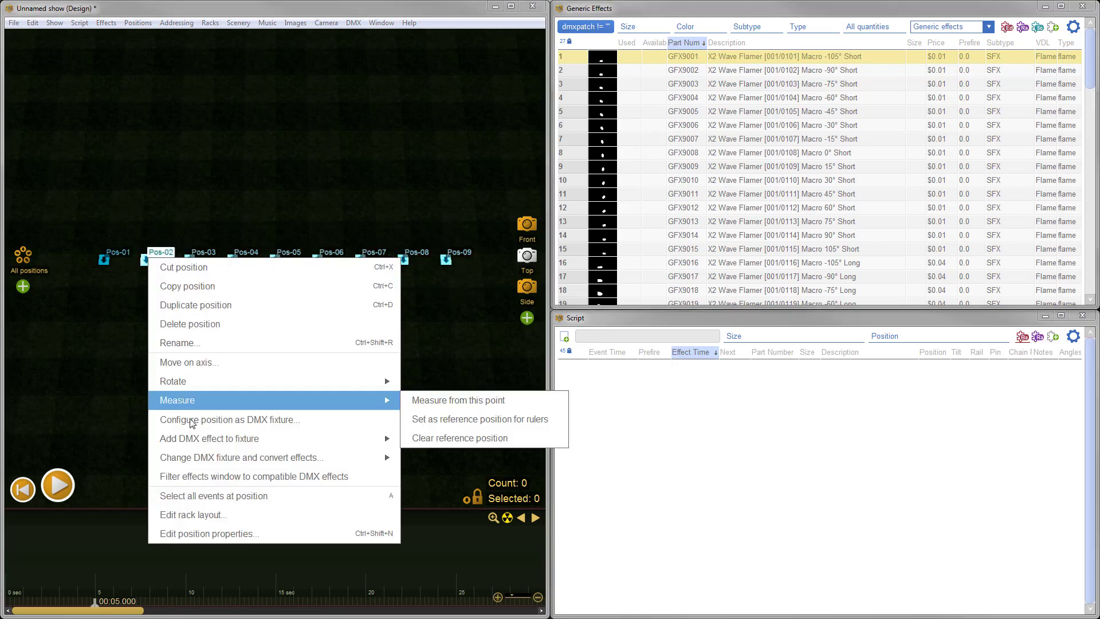
left_click(197, 419)
left_click(472, 299)
left_click(448, 328)
double_click(496, 318)
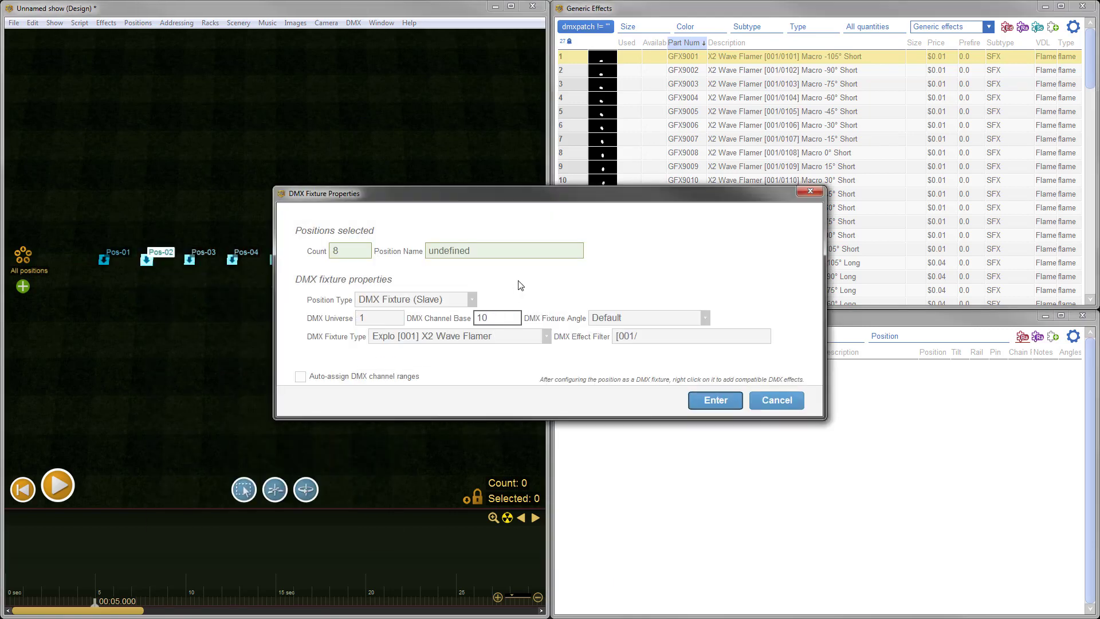
left_click(703, 399)
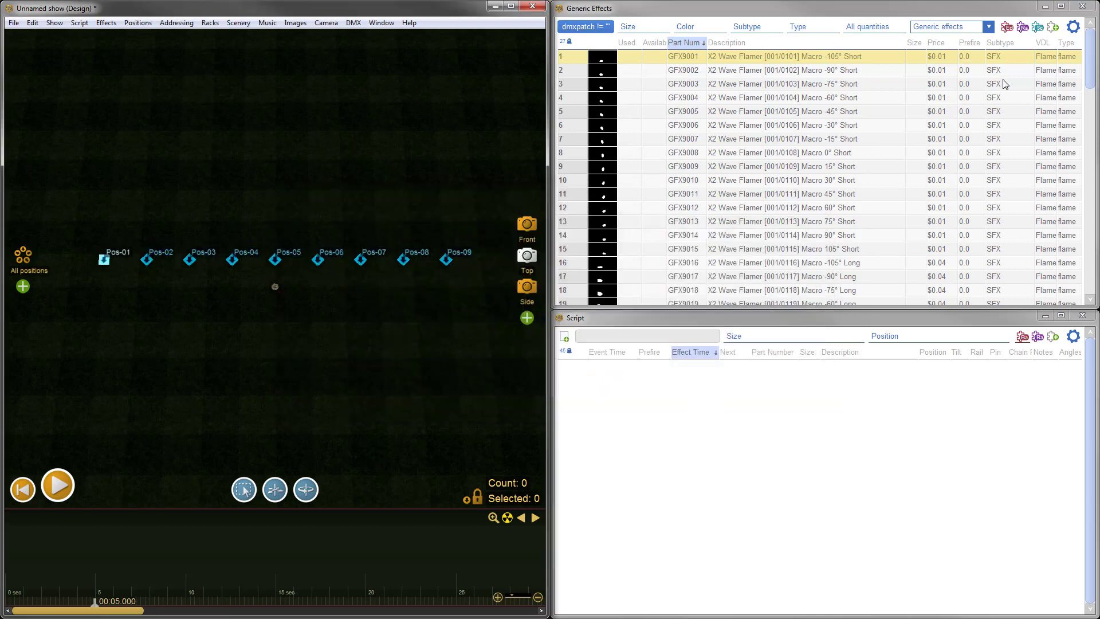
Place GFX9053 Macro Wave LR 1>15 Long on Pos-01 at 00:05.000 and play it in Front view
left_click_drag(1090, 57, 1090, 209)
left_click_drag(745, 84, 104, 259)
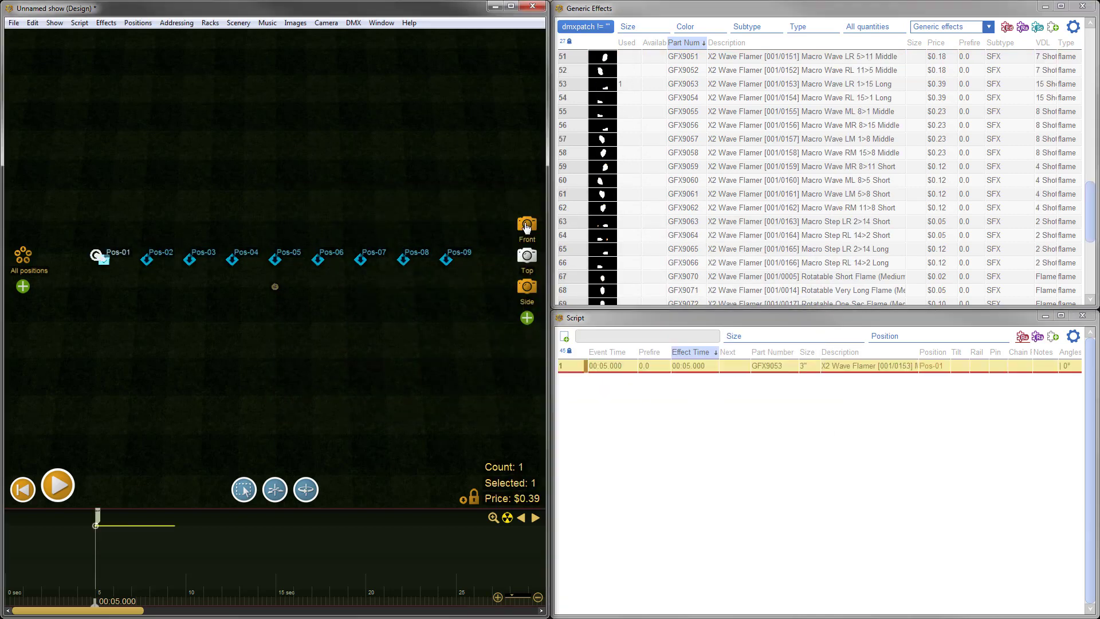
left_click(527, 226)
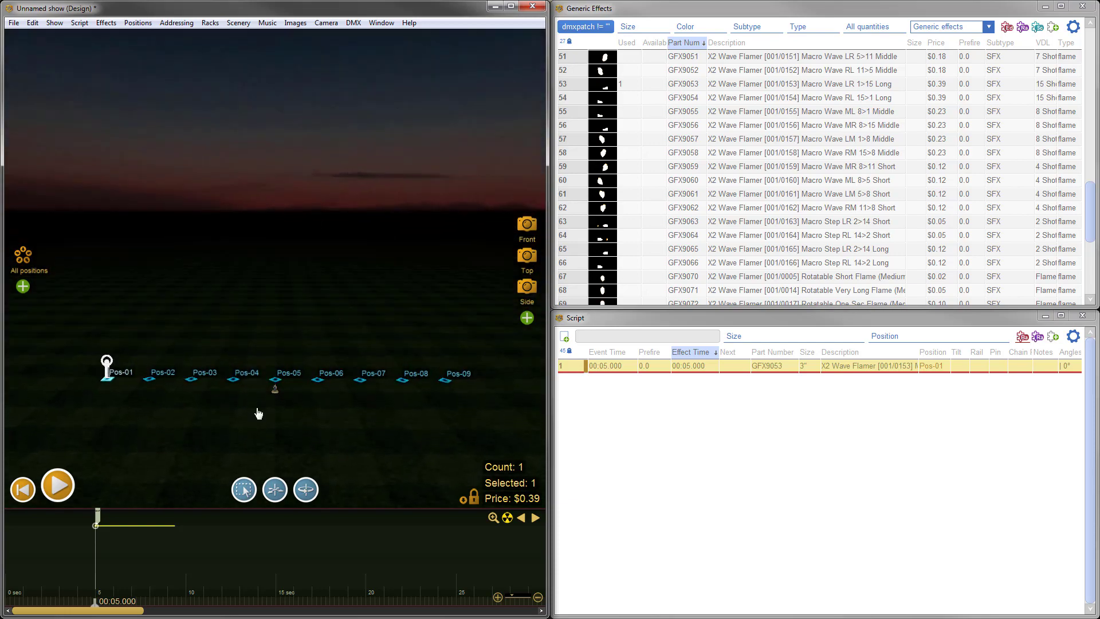
key("space")
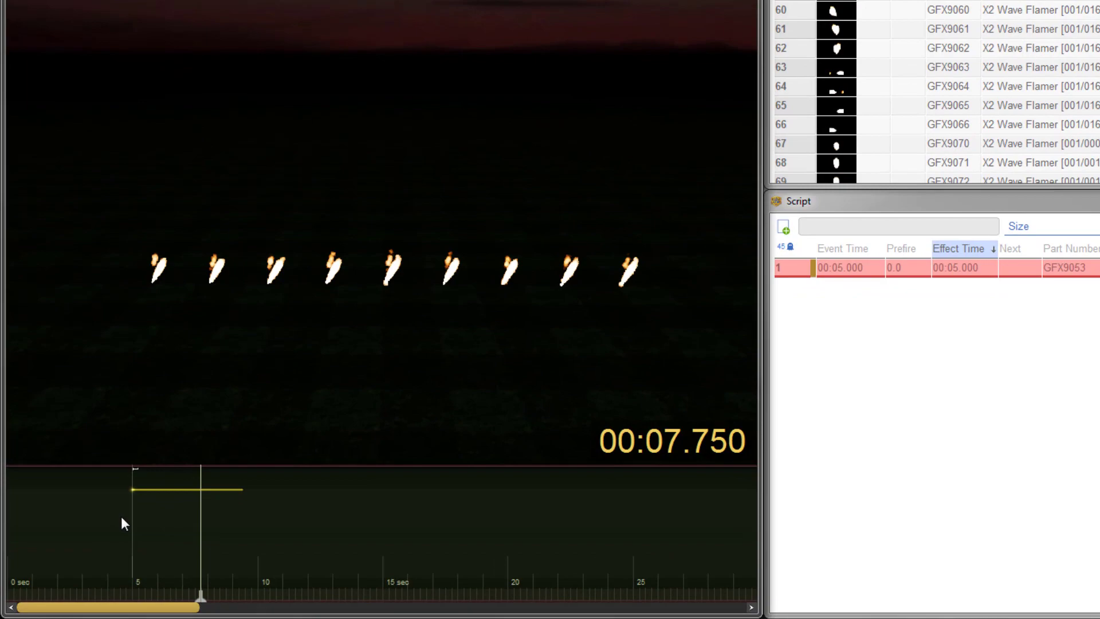
Set the DMX Fixture Angle of four slave positions to Pan 180 (Mirror)
right_click(252, 401)
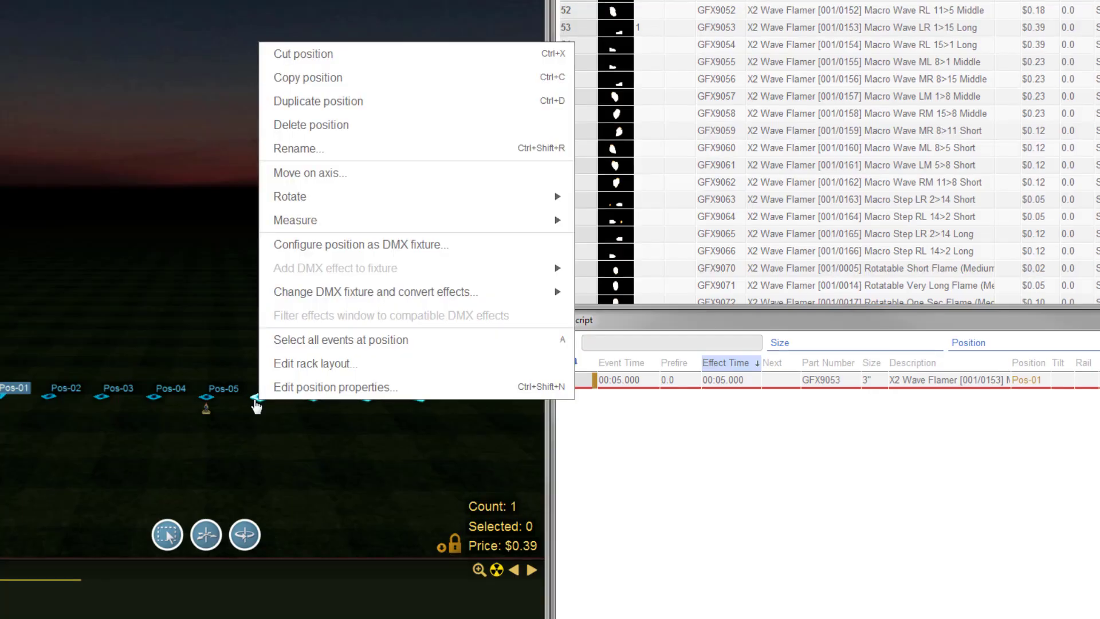
left_click(367, 244)
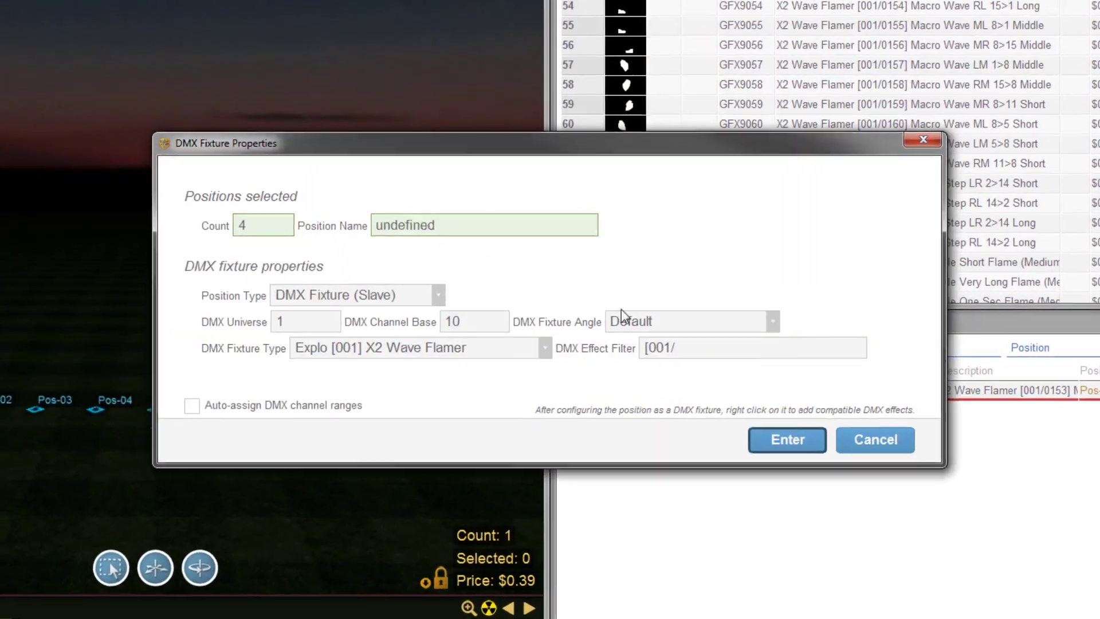
left_click(788, 323)
left_click(782, 346)
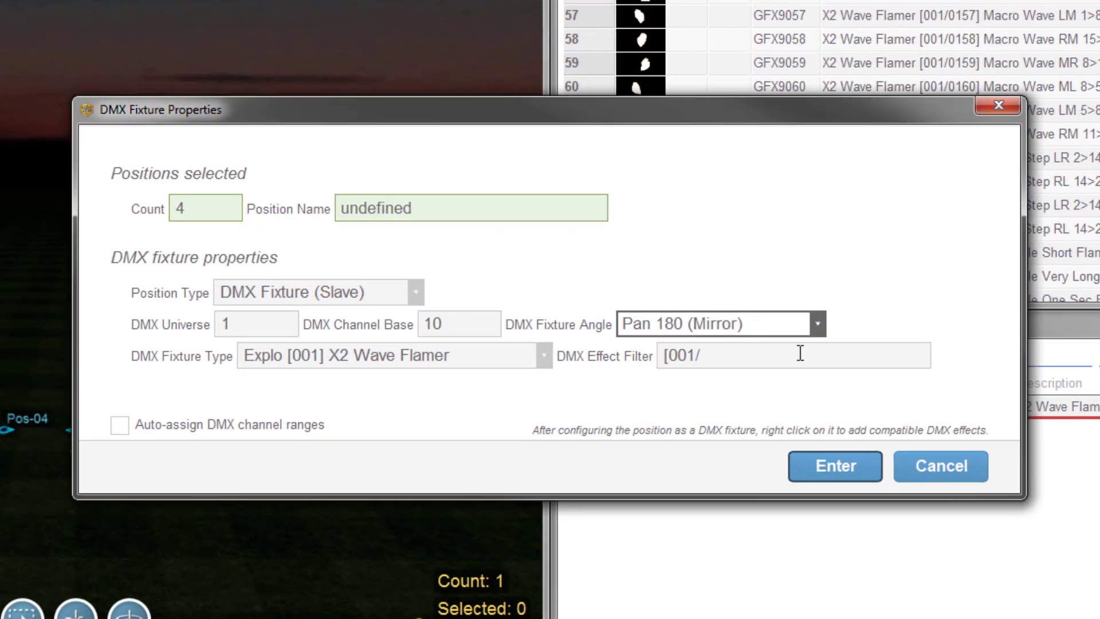
left_click(823, 475)
Change Pos-01's fixture to Spark Fabrica [010] Moving Head Flamer, converting exact-match effects only
right_click(110, 380)
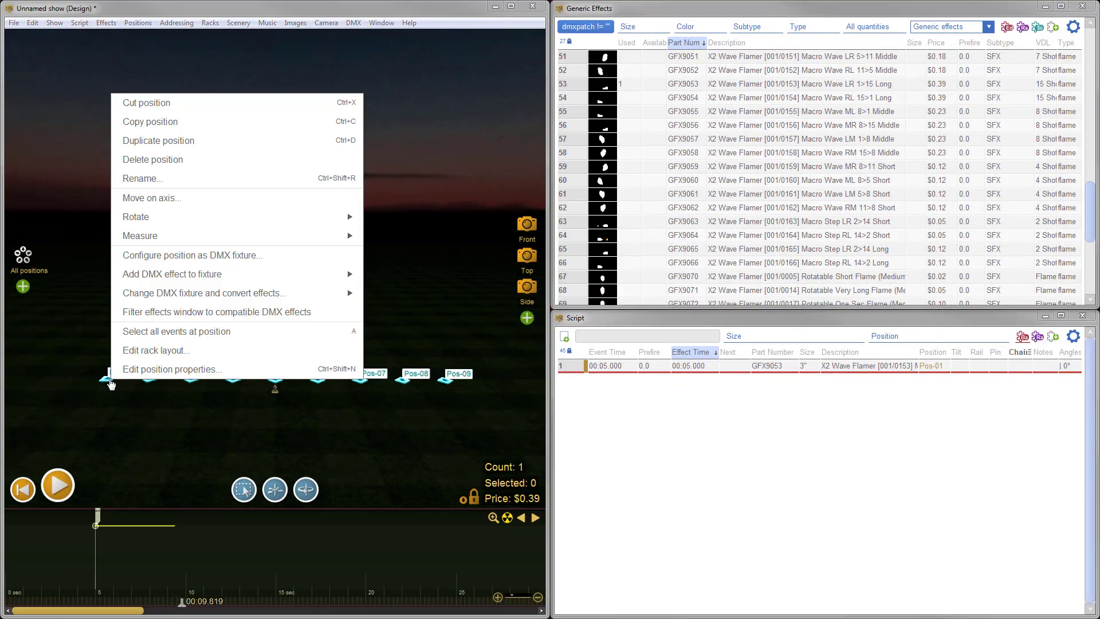
mouse_move(348, 290)
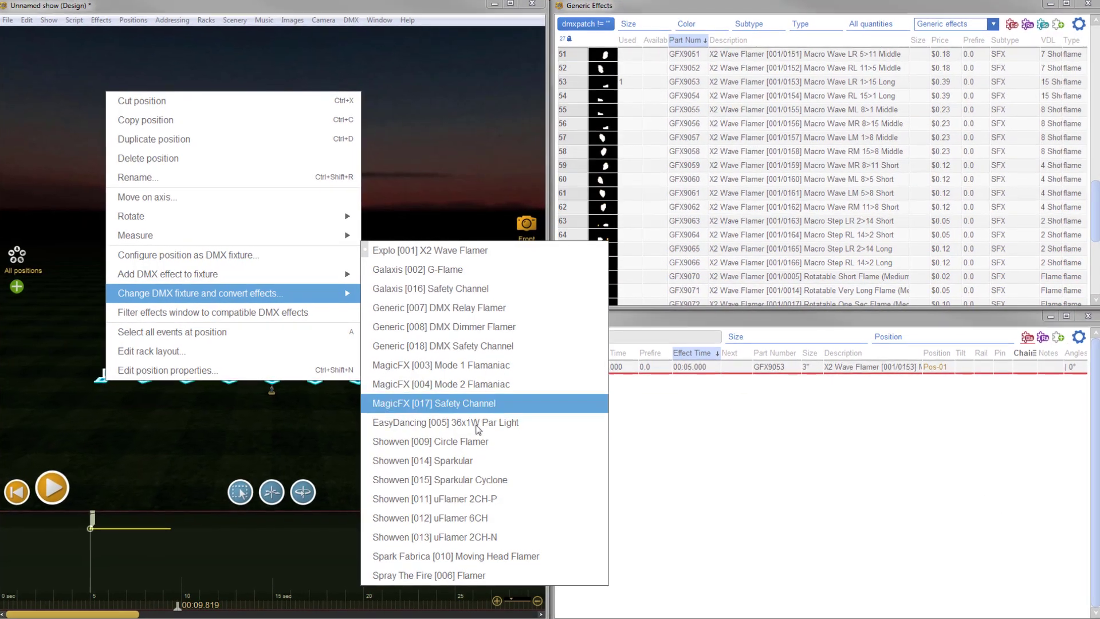
left_click(467, 572)
left_click(370, 382)
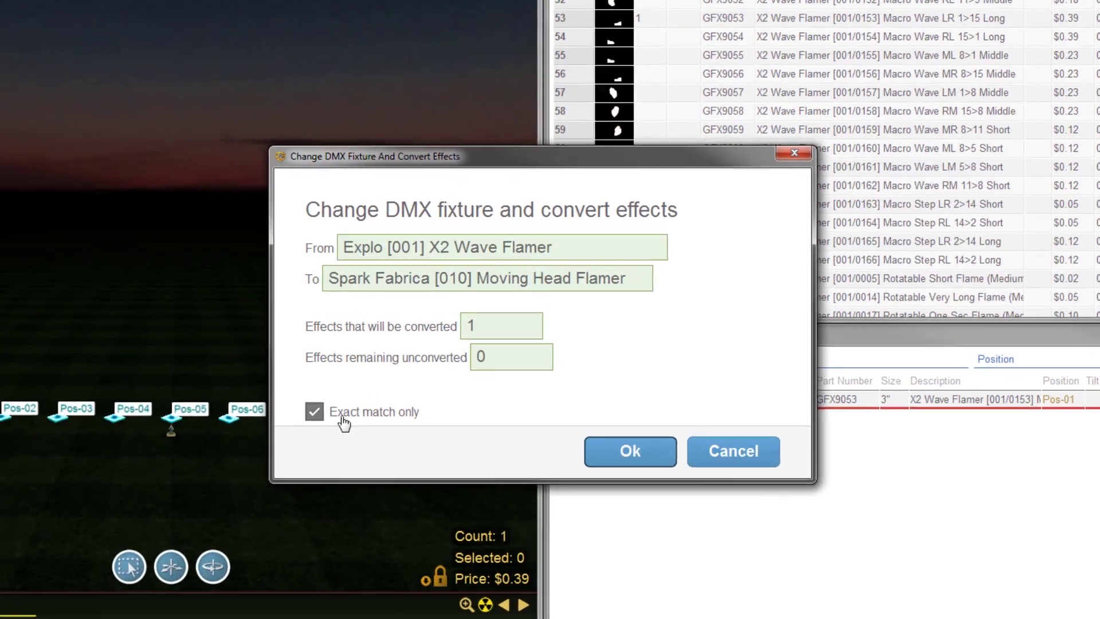
left_click(636, 463)
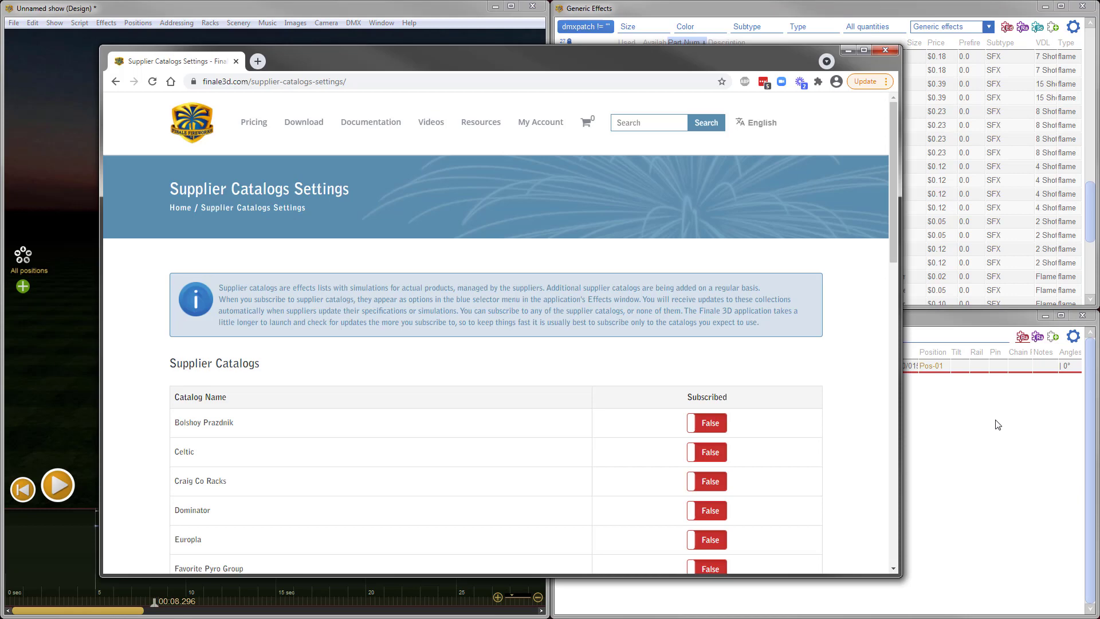
Scroll the Software Documentation page to the DMX and Flame and spark systems sections
left_click_drag(892, 172, 888, 437)
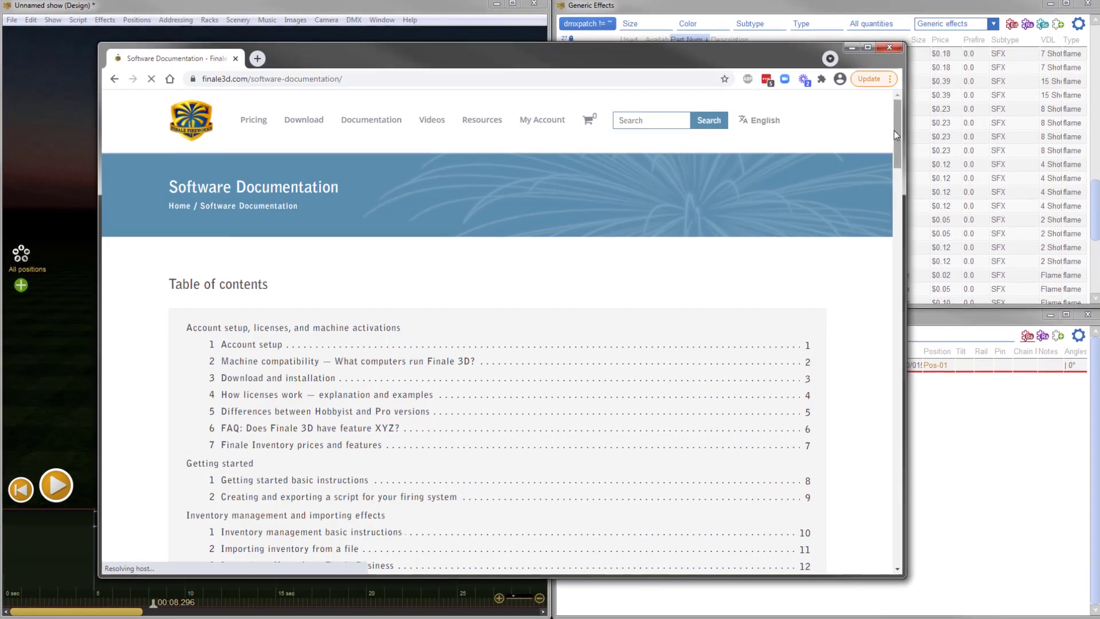
left_click_drag(894, 129, 865, 445)
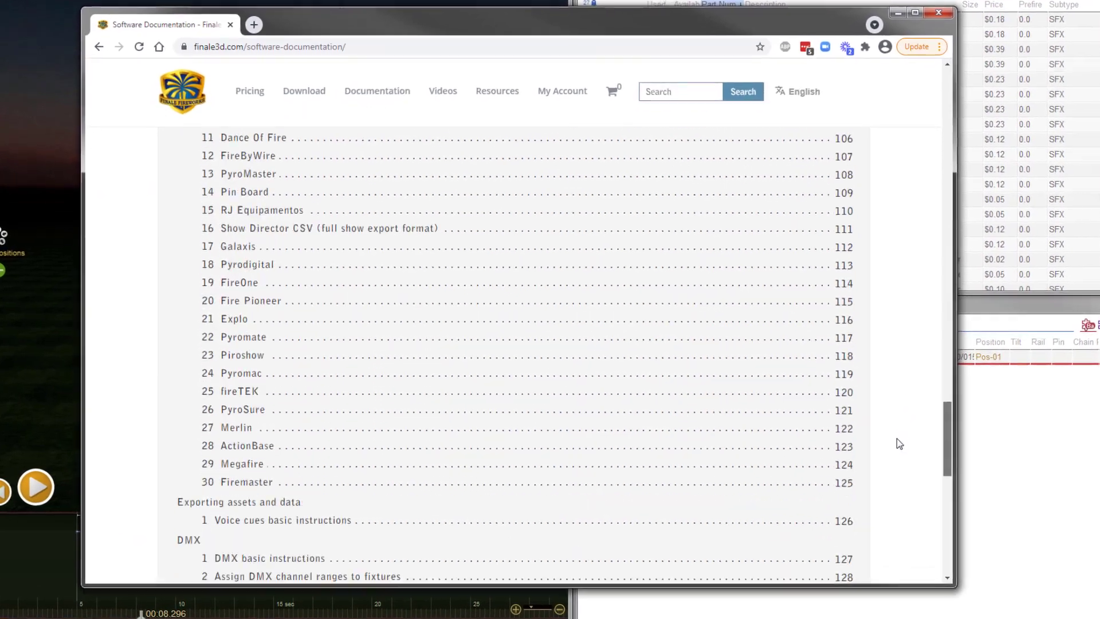
scroll(897, 440, "down", 8)
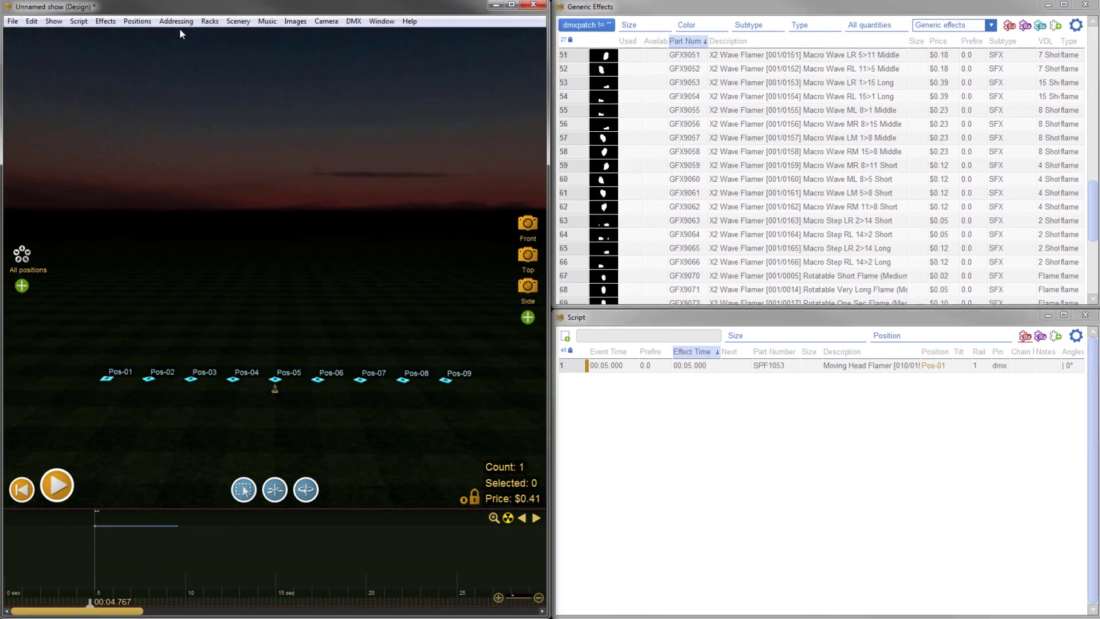
Address the show with tubes re-arranged in adjustable angle racks to avoid collisions
left_click(177, 24)
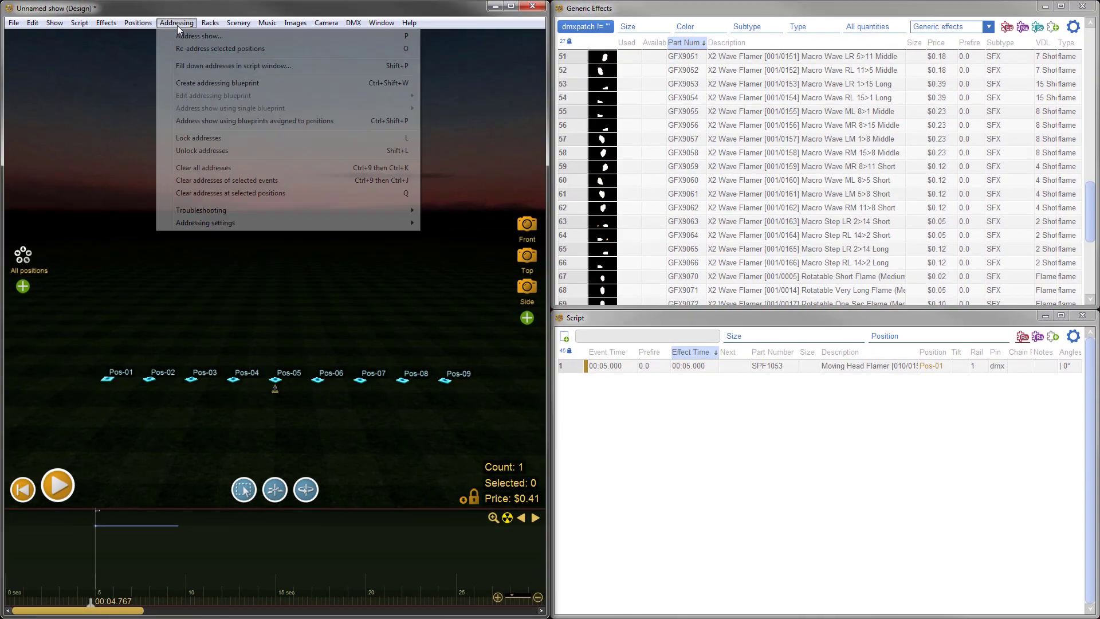
left_click(229, 36)
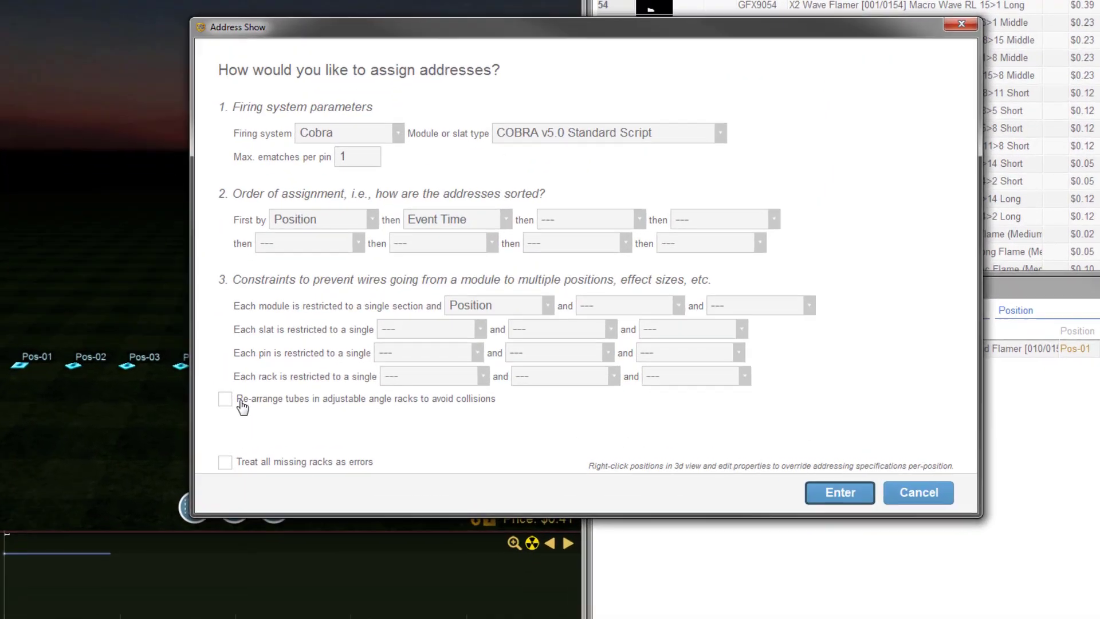
left_click(226, 401)
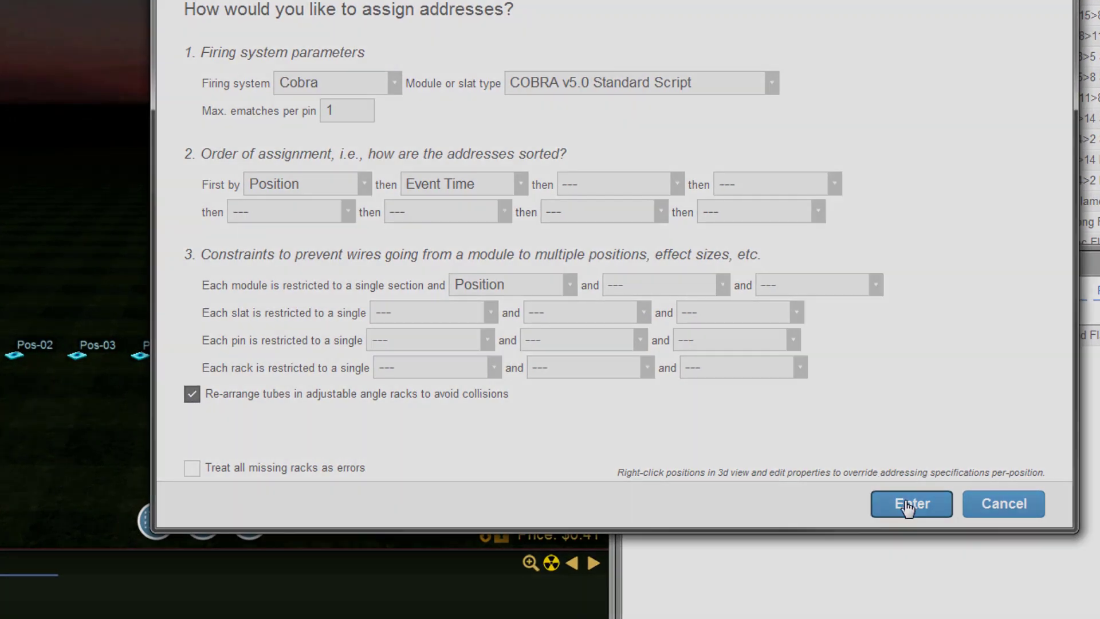
left_click(912, 502)
Replace the Pos-05 chain with the 4" Silver Chrys. Chain and preview it
left_click(561, 368)
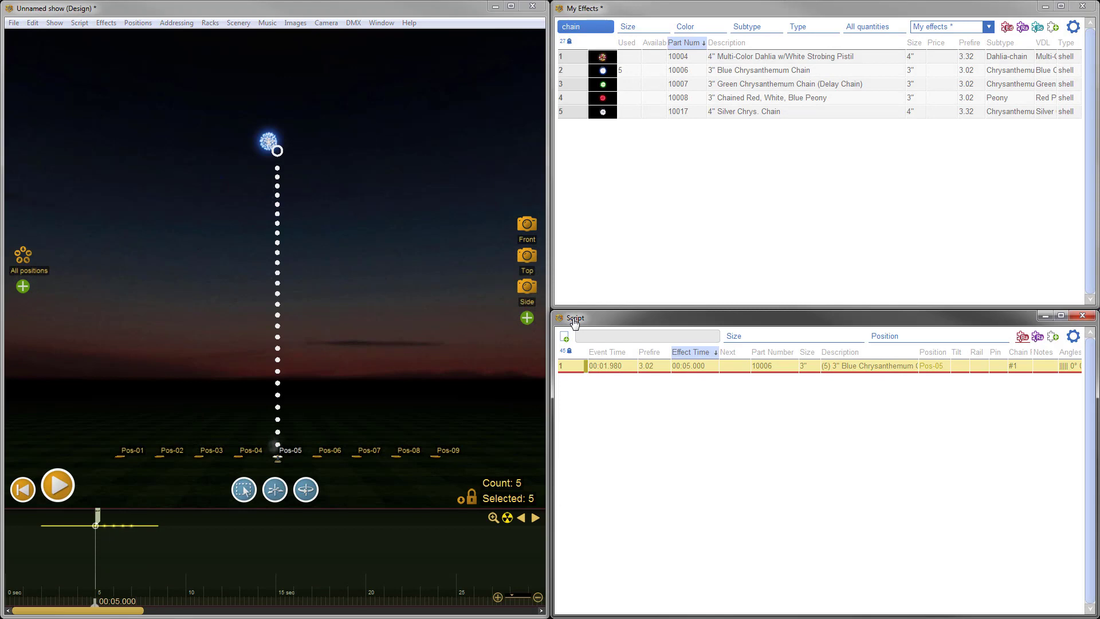
right_click(578, 113)
left_click(728, 254)
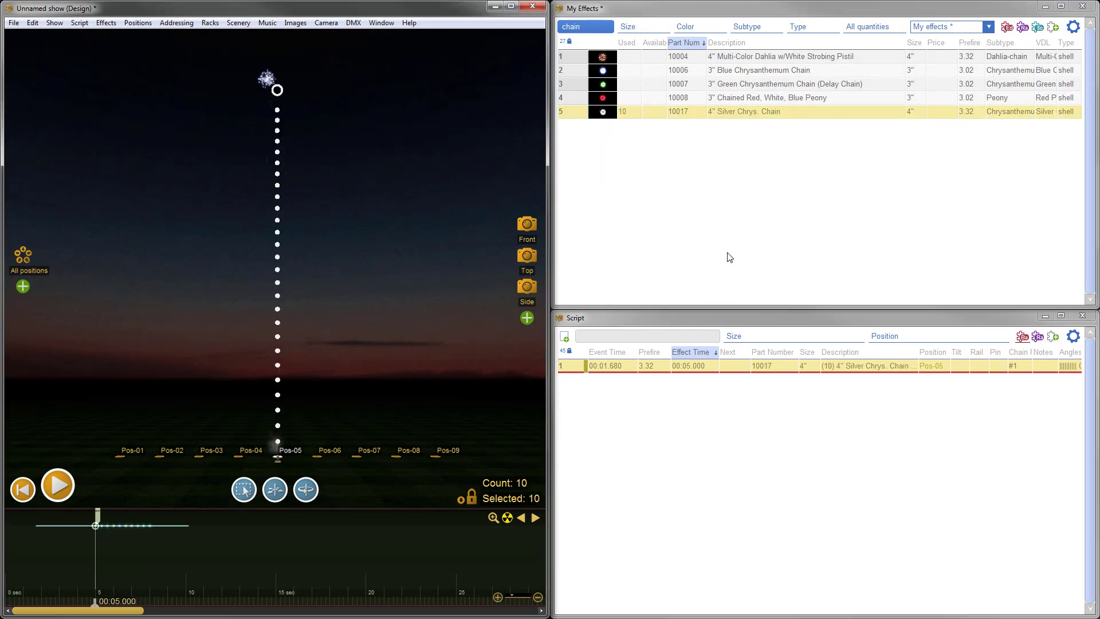
mouse_move(95, 604)
left_mouse_down()
mouse_move(143, 605)
mouse_move(108, 605)
left_mouse_up()
Replace chain shots 2, 4, 6, 8 and 10 with 4" Multi-Color Dahlia w/White Strobing Pistil
left_click(1072, 337)
left_click(917, 352)
left_click(567, 379)
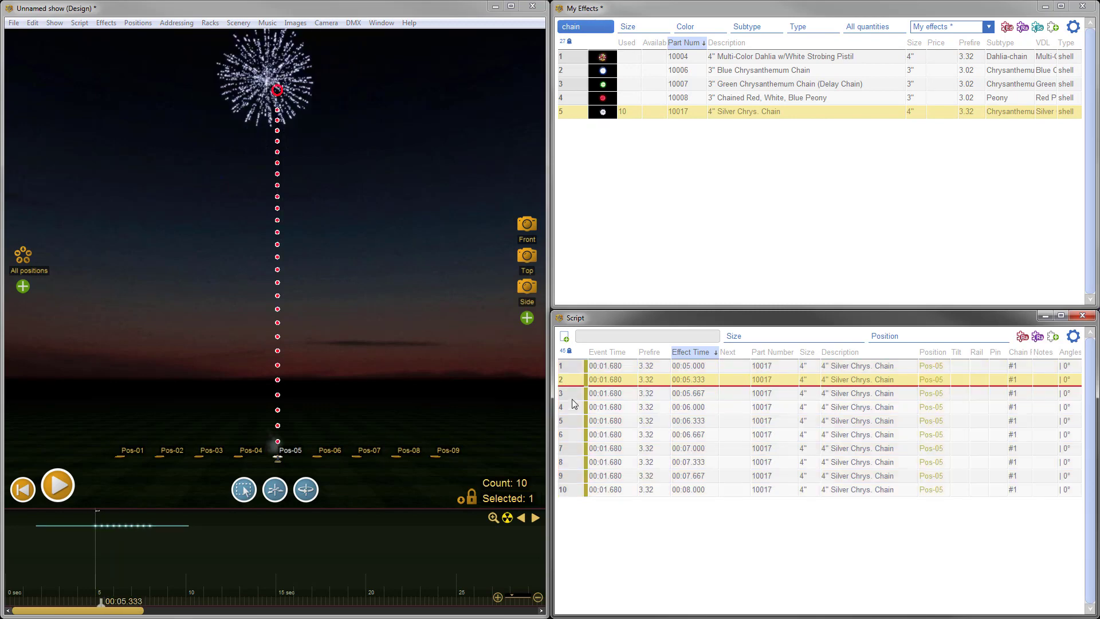
left_click(567, 407, "ctrl")
left_click(567, 434, "ctrl")
left_click(567, 461, "ctrl")
left_click(568, 492, "ctrl")
right_click(574, 57)
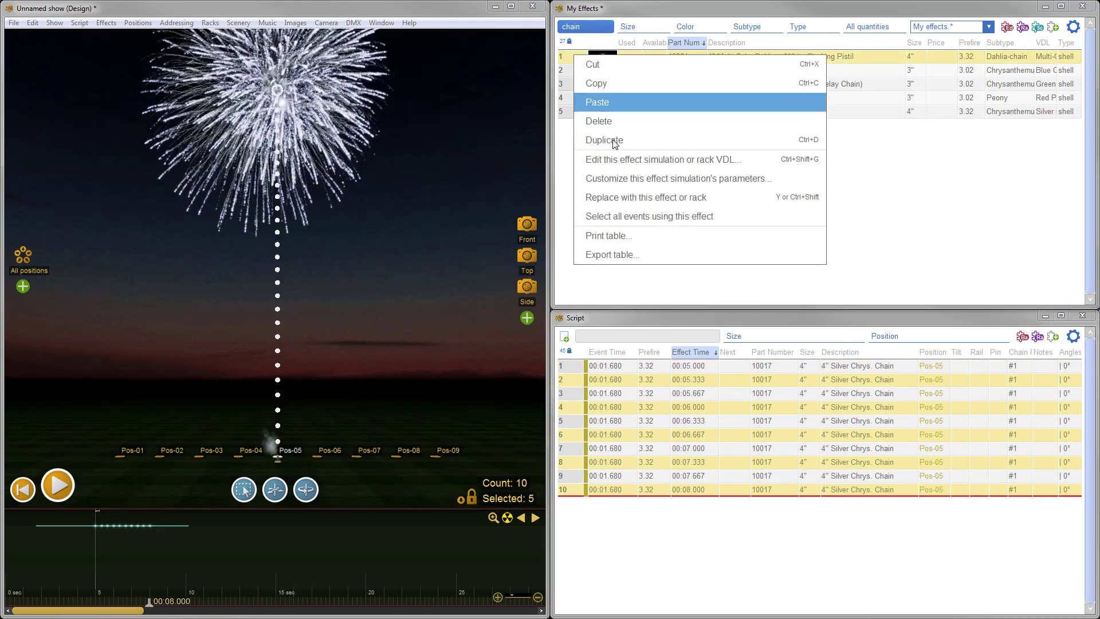
left_click(735, 201)
left_click_drag(151, 608, 221, 596)
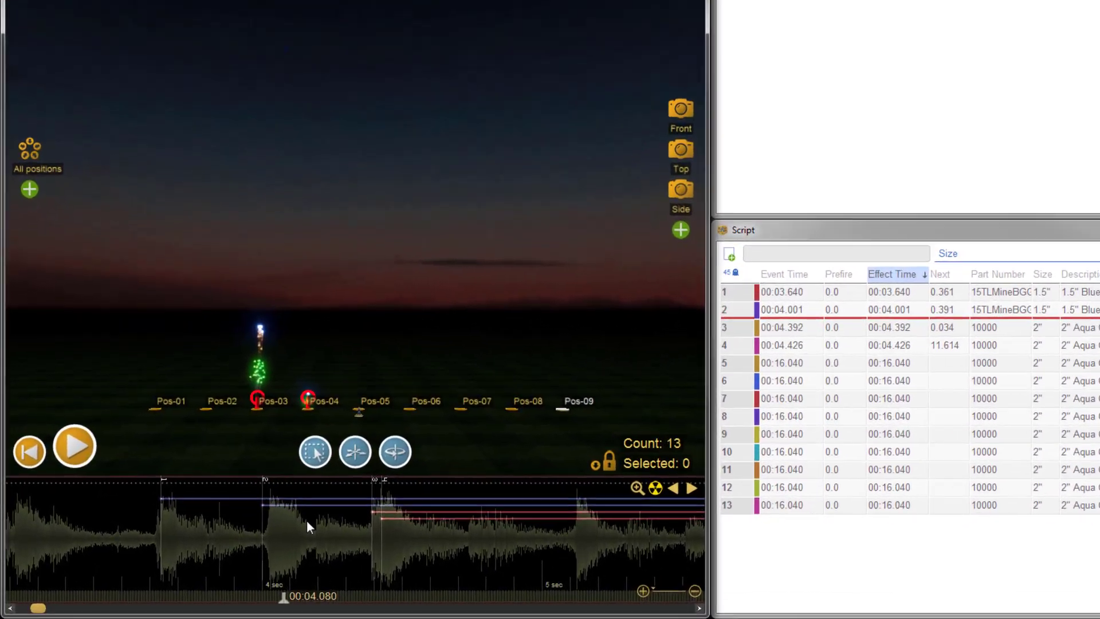
left_click(355, 491)
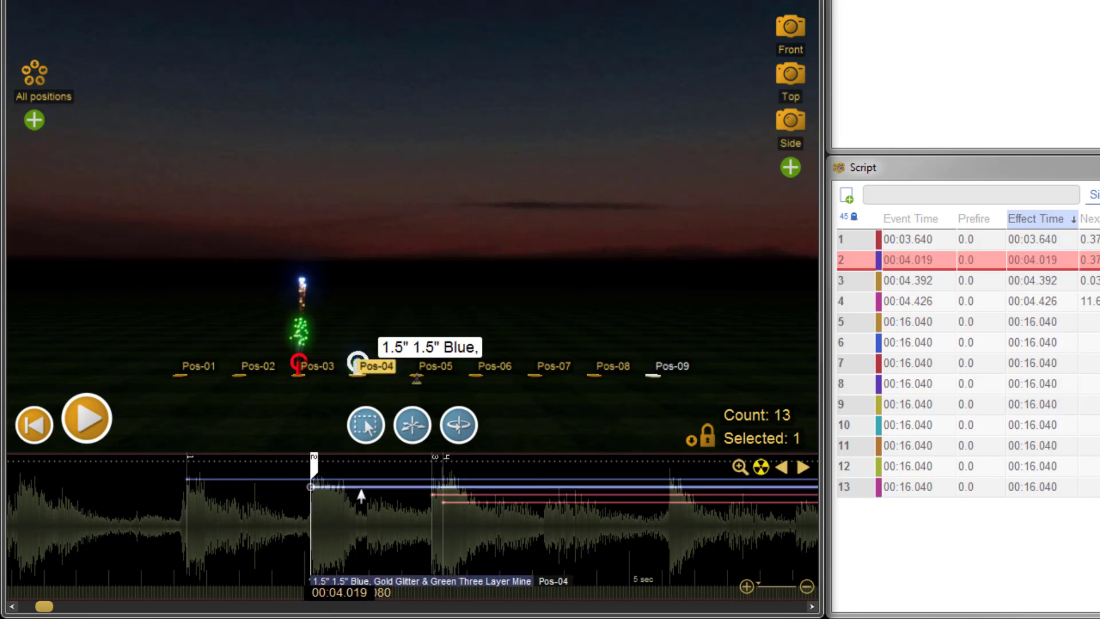
left_click(452, 496)
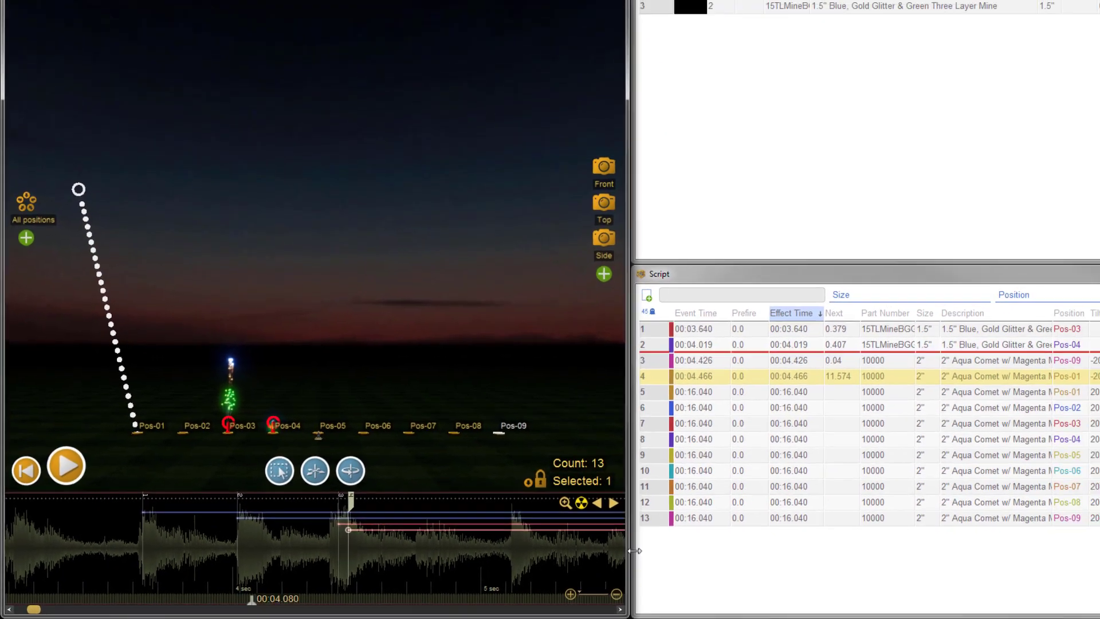
left_click(655, 519)
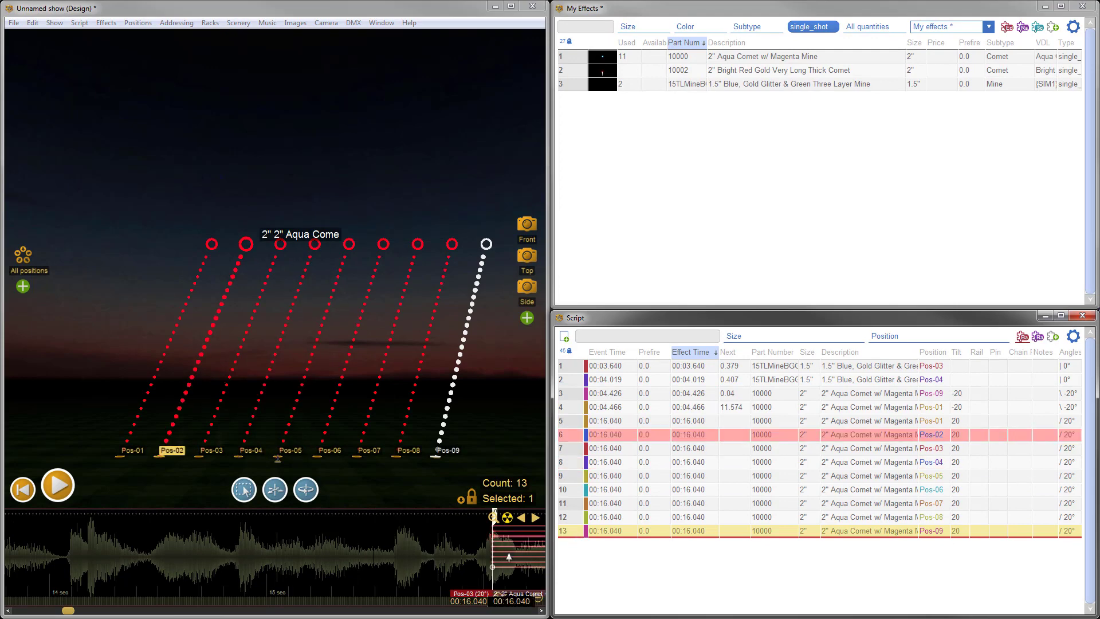
left_click(575, 369)
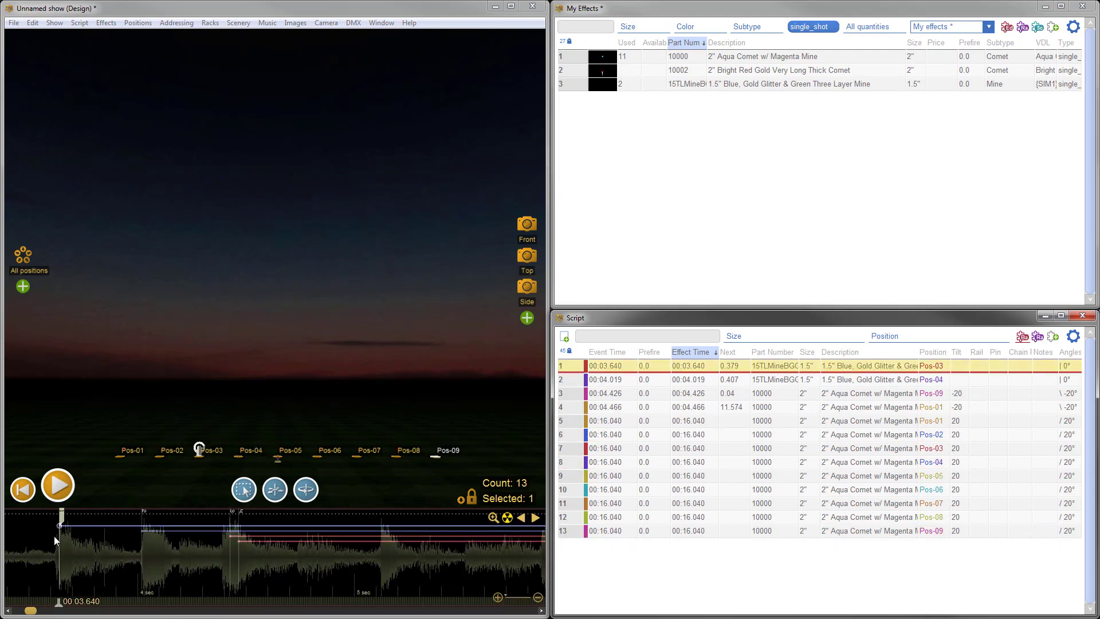
left_click(509, 521)
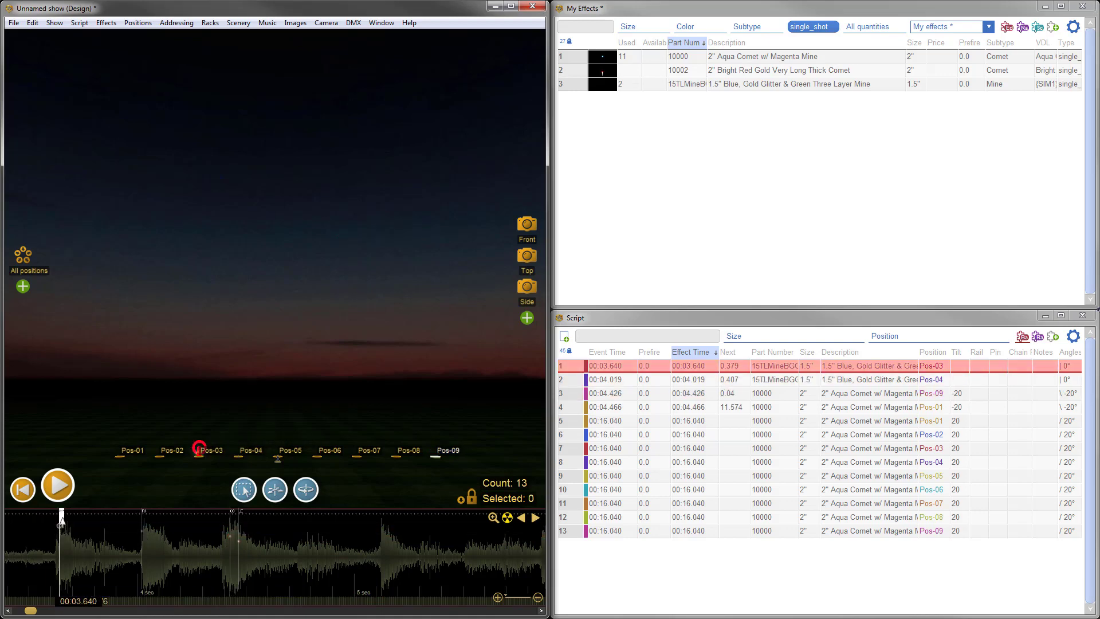
Move the Pos-03 mine to 00:03.629 and filter the script to Pos-01, Pos-02, Pos-03
left_click_drag(59, 517, 58, 518)
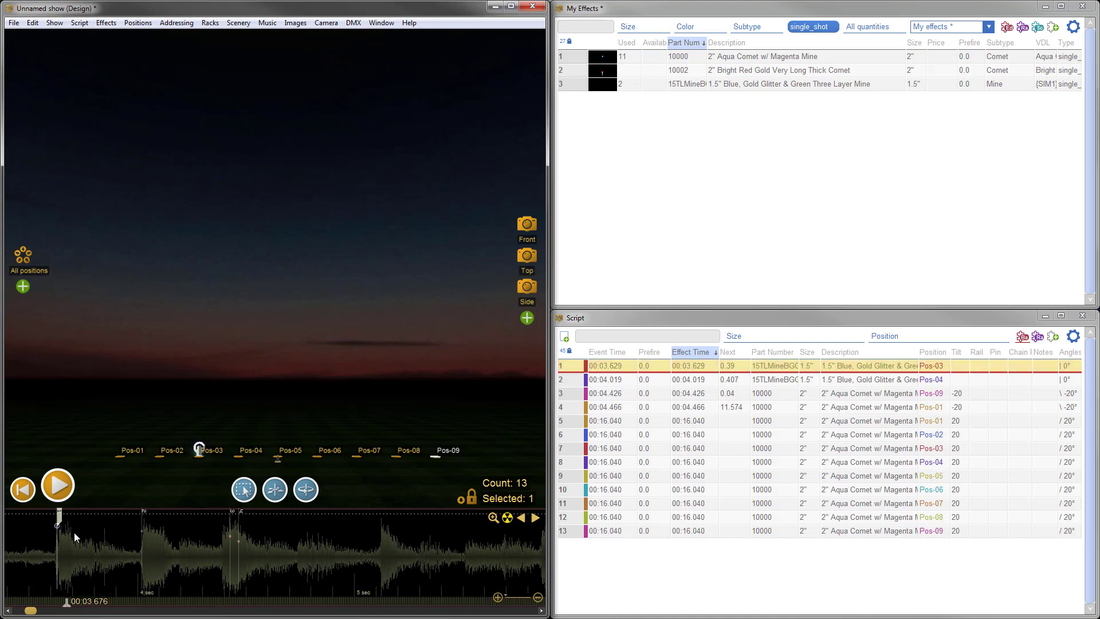
left_click(986, 342)
left_click(954, 371)
left_click(947, 390, "shift")
left_click(940, 409, "shift")
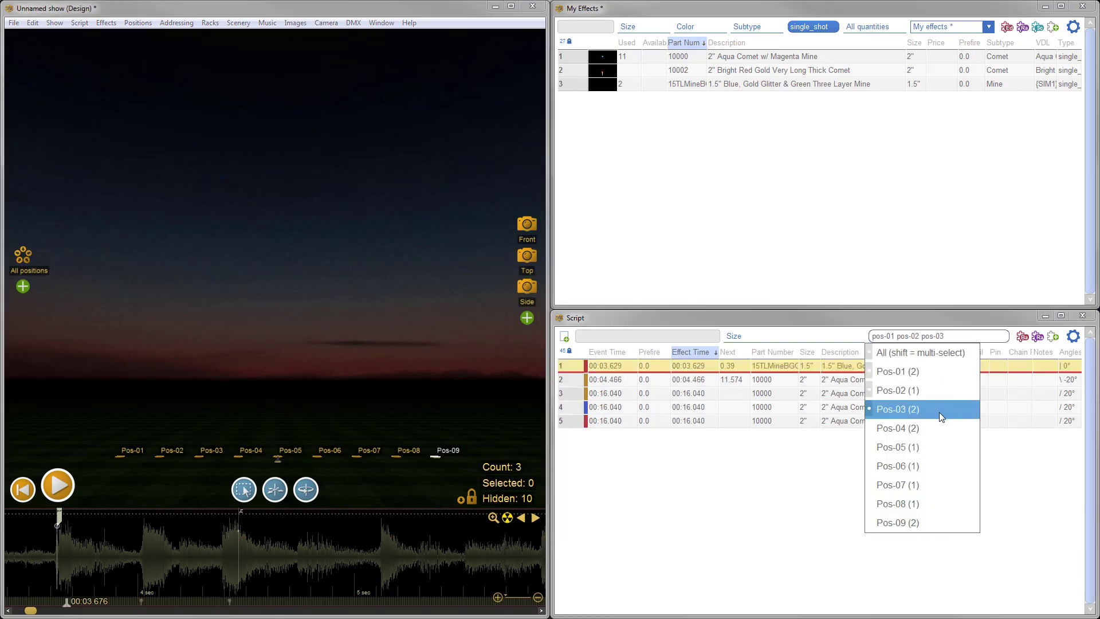
Unhide the Spin and Universe columns and move Effect Time to the left
left_click(1073, 336)
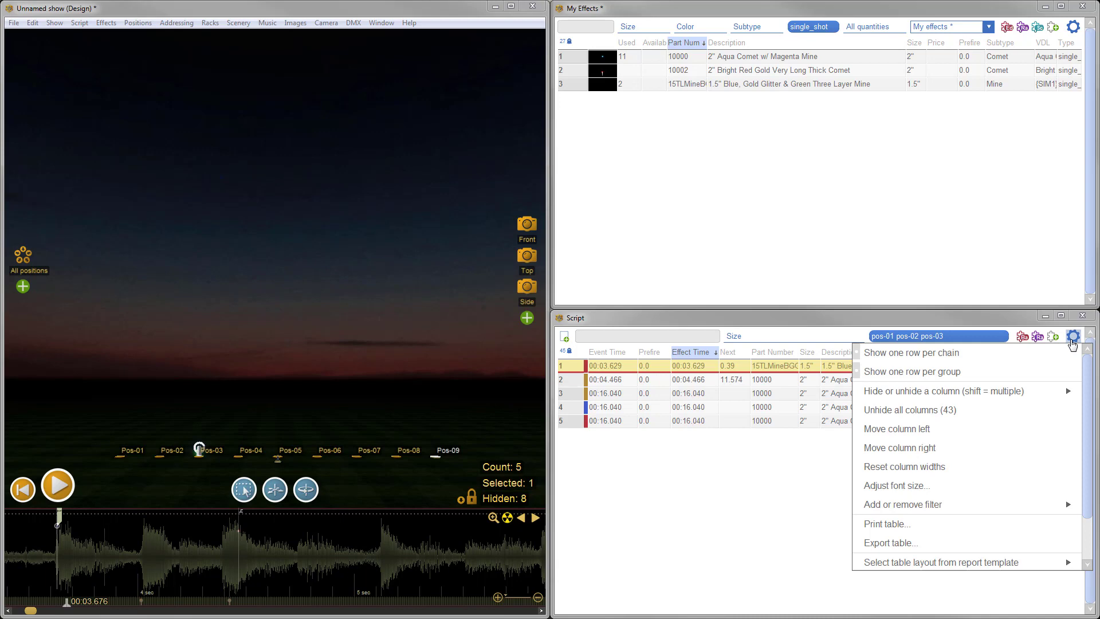
mouse_move(1038, 397)
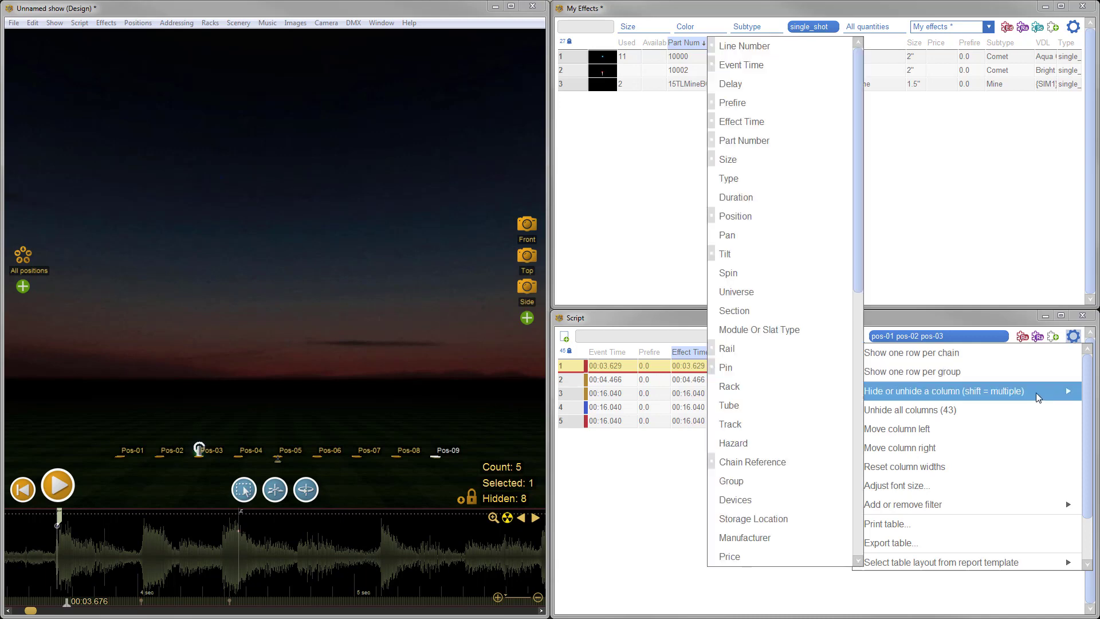
left_click(810, 274)
left_click(810, 292)
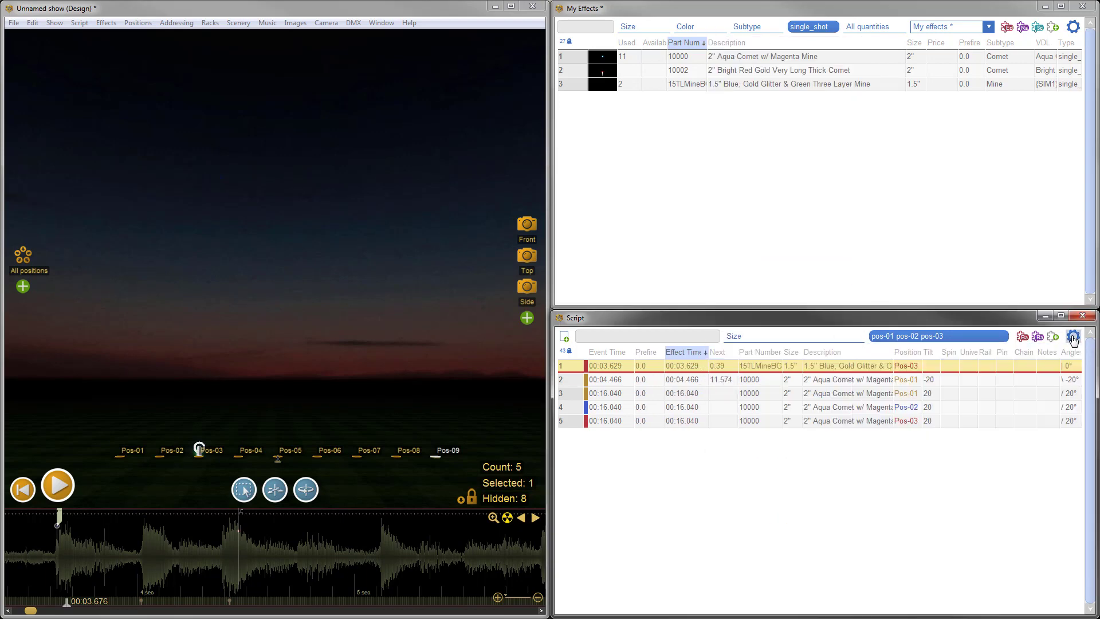
left_click(1073, 336)
mouse_move(1026, 391)
left_click(986, 434)
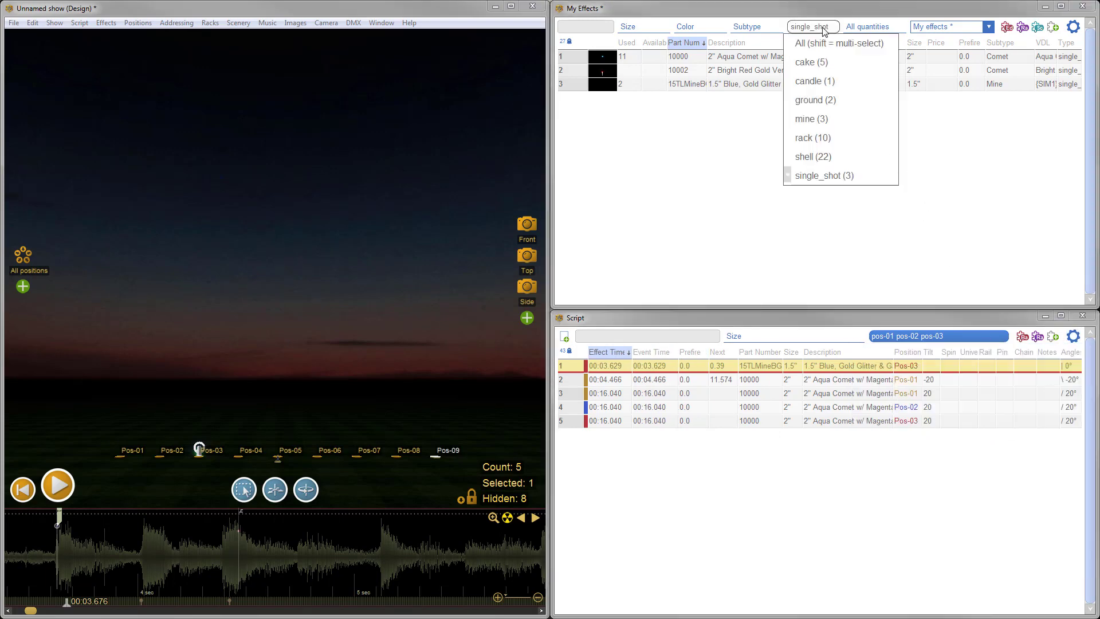
Show effects of all types and play the show from the current time
left_click(829, 45)
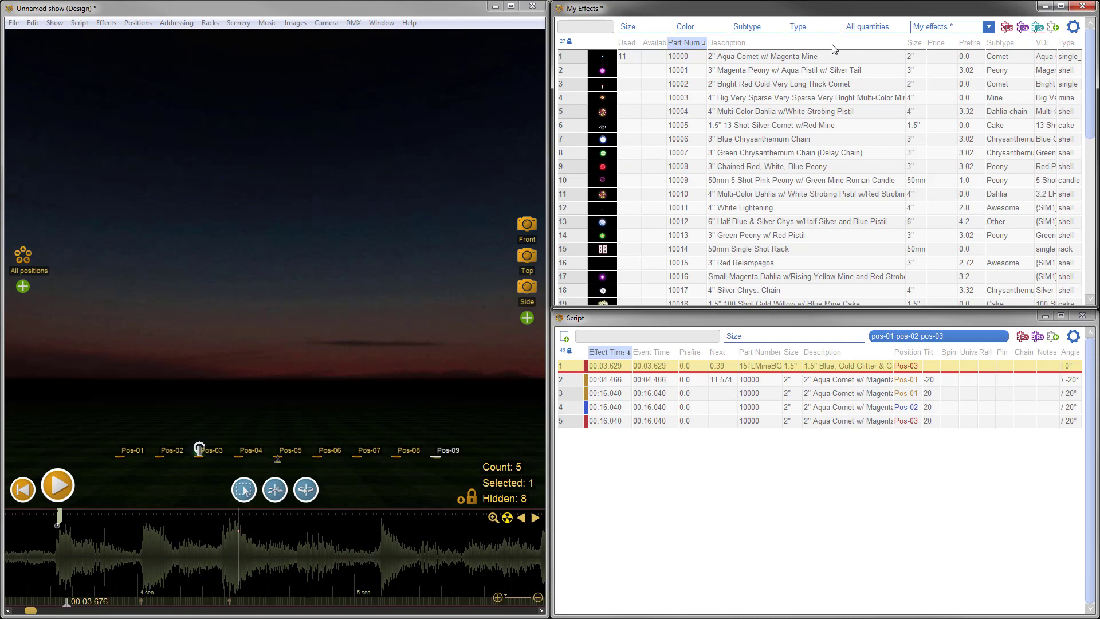
left_click(1091, 245)
left_click(1092, 77)
key("space")
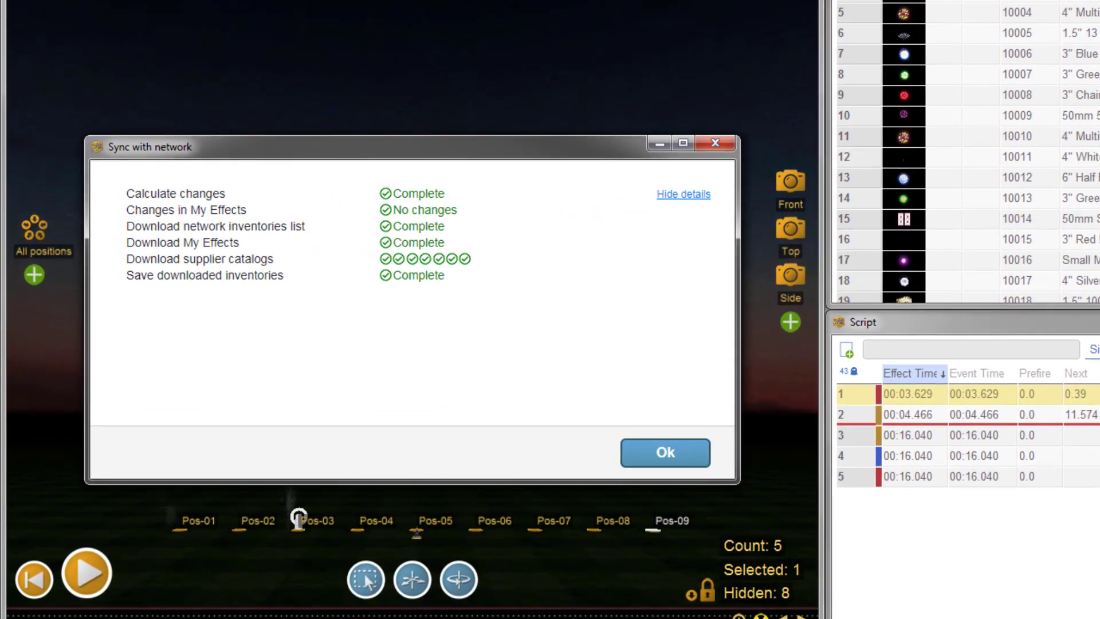
Dismiss the sync report and choose Effects > Choose catalogs of effects to download
key("Return")
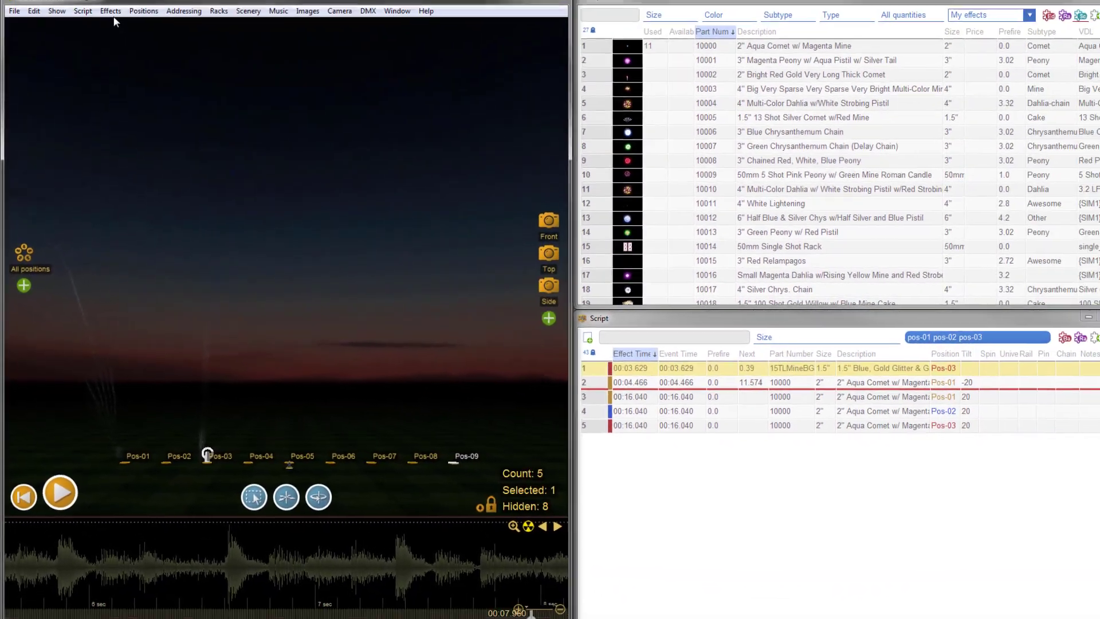
left_click(106, 23)
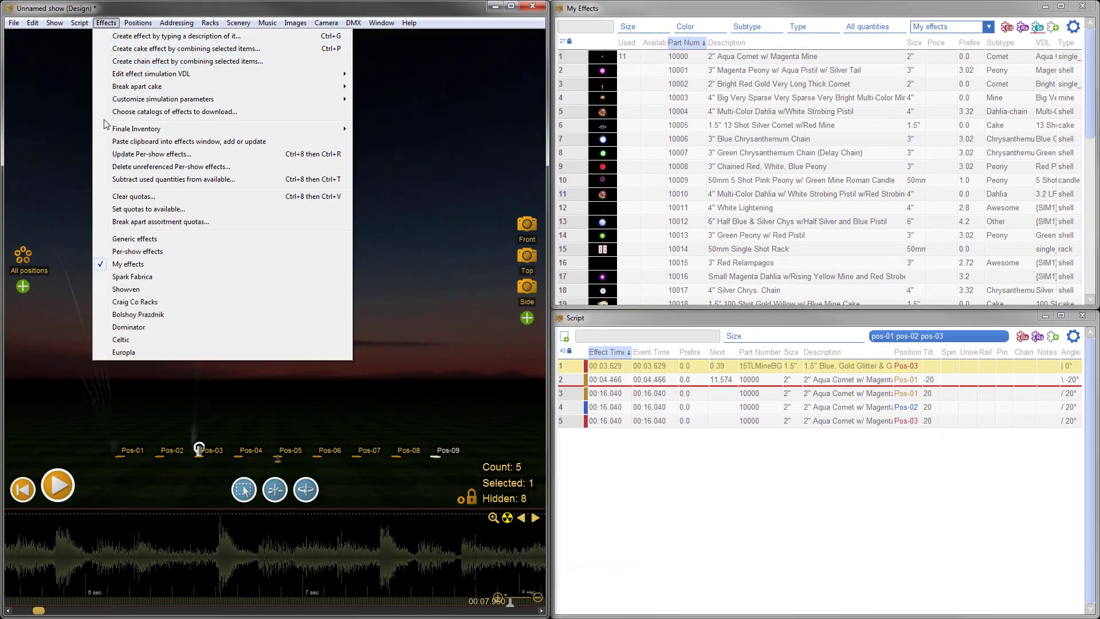
left_click(243, 112)
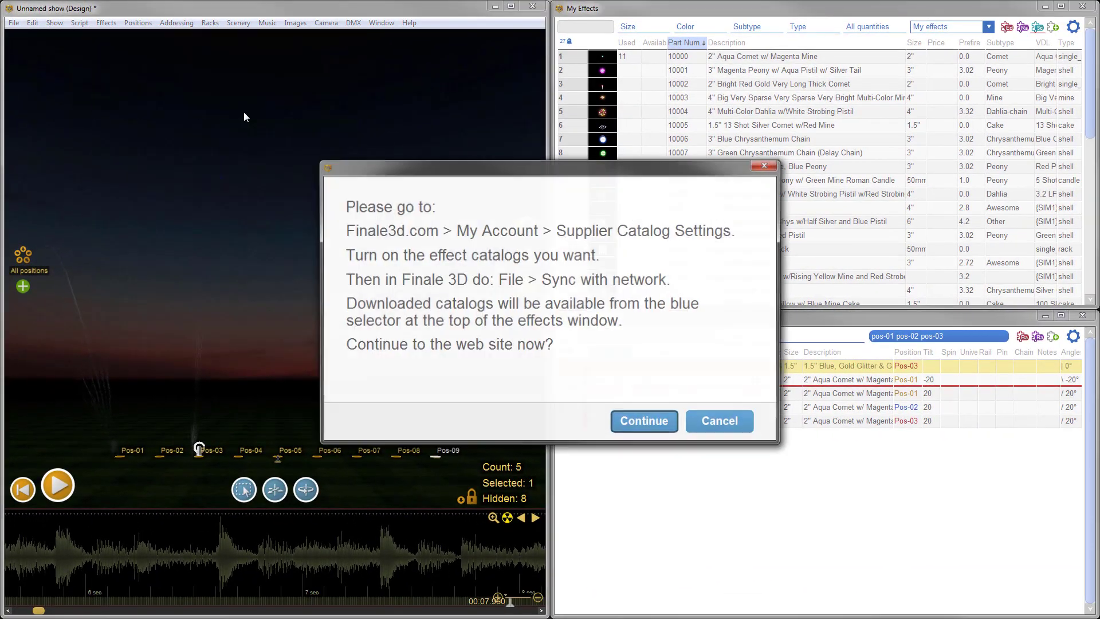
Skim the Supplier Catalogs Settings page, then paste in and load the Finale 3D YouTube channel URL
left_click(646, 423)
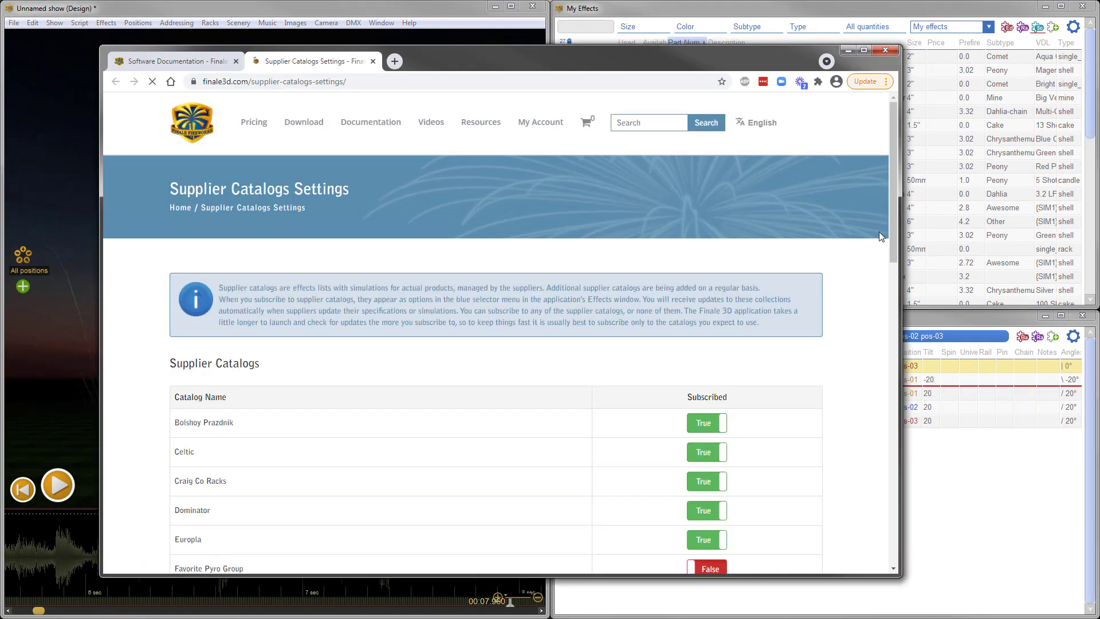
left_click_drag(897, 187, 889, 342)
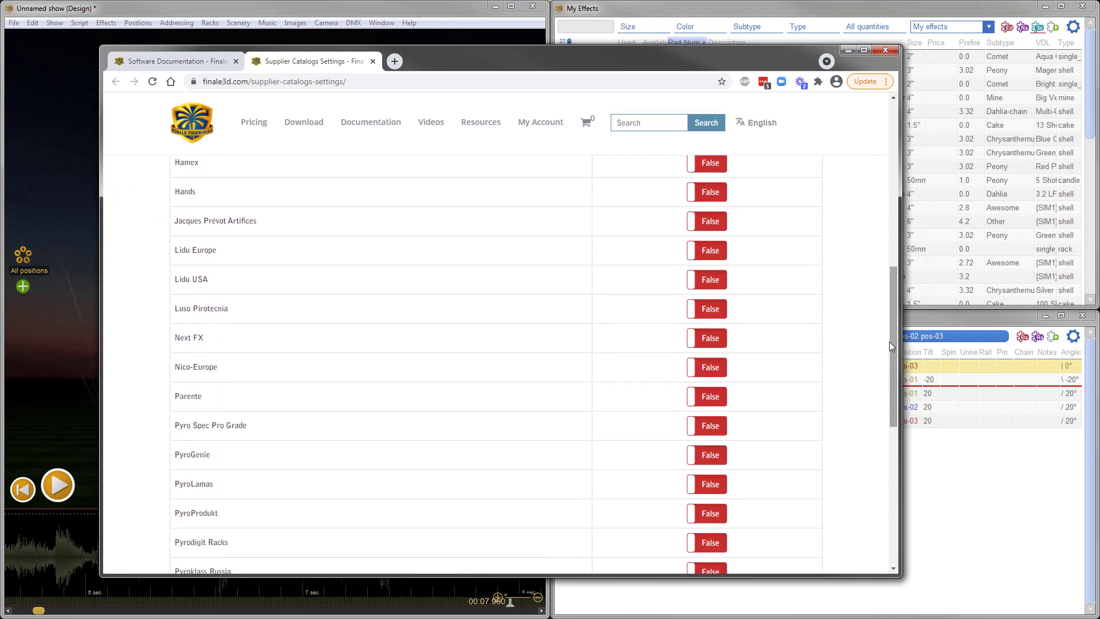
left_click(436, 81)
type("https://www.youtube.com/channel/UCYW4cewbLnPcFfgV3wj8xAg")
key("Return")
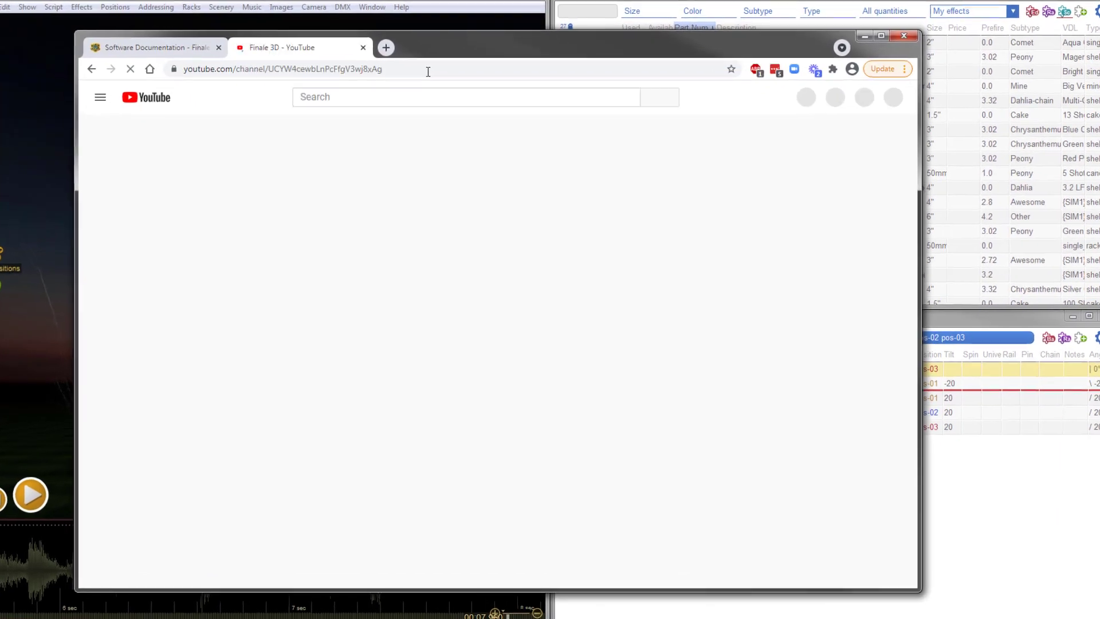